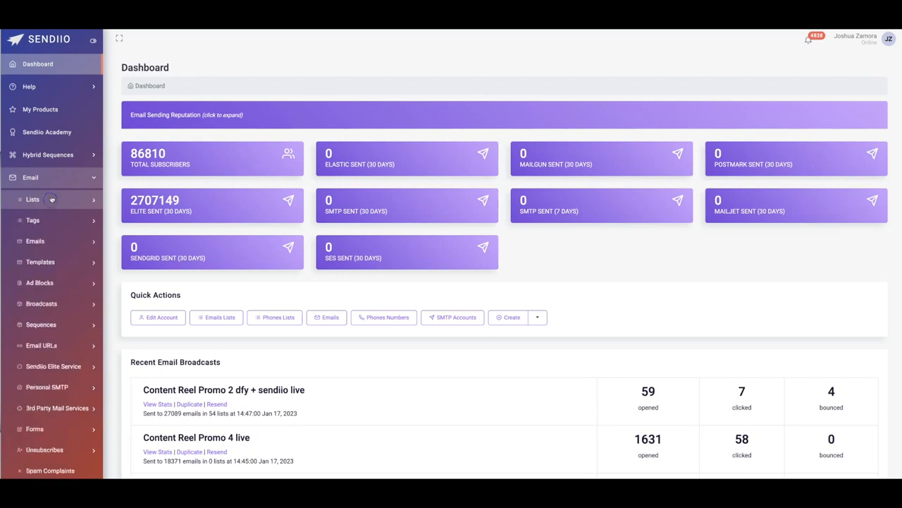
click(61, 180)
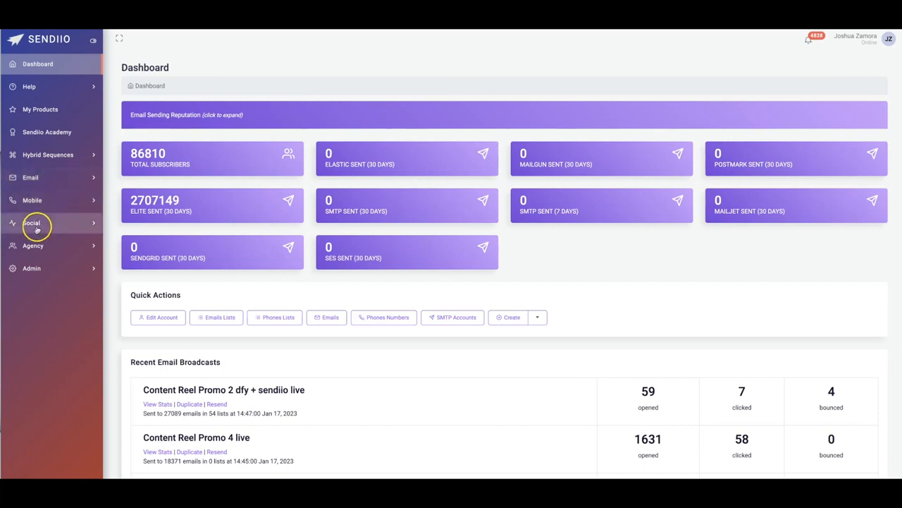
click(39, 178)
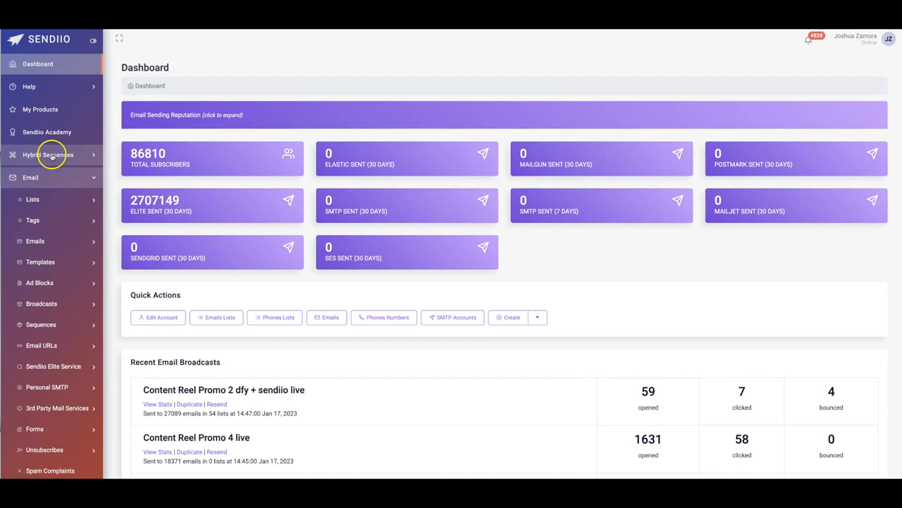
click(49, 177)
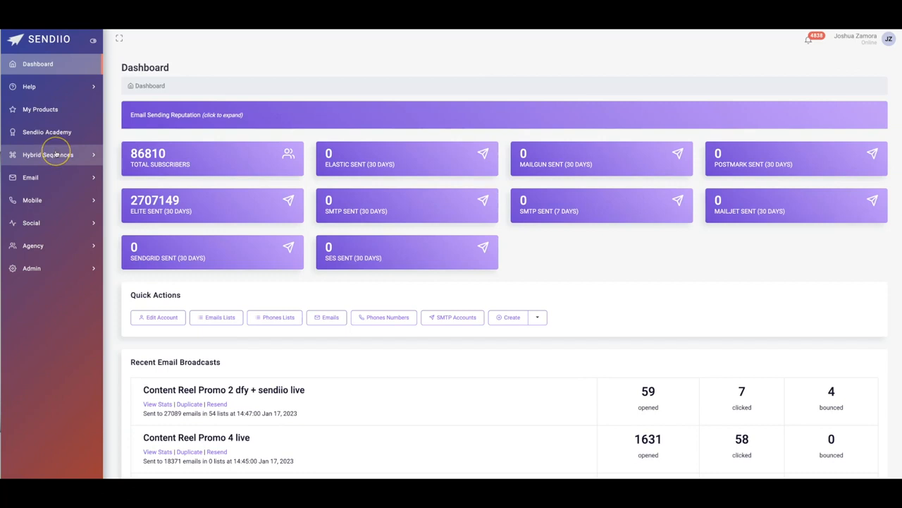
- Open the form for adding a new email list
click(44, 178)
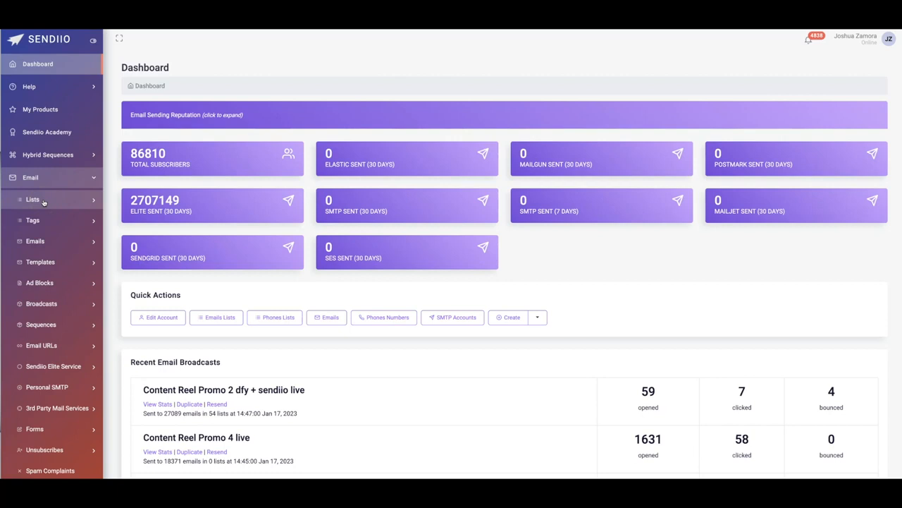
click(43, 201)
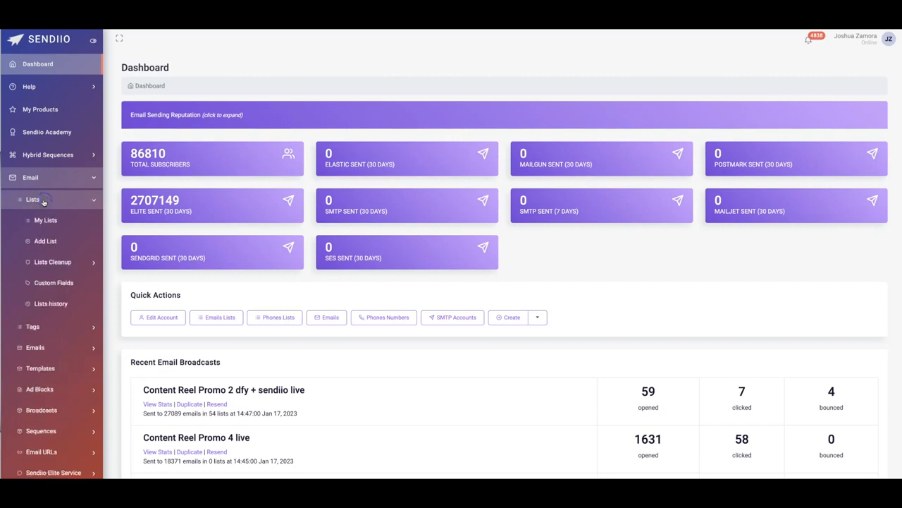
click(51, 243)
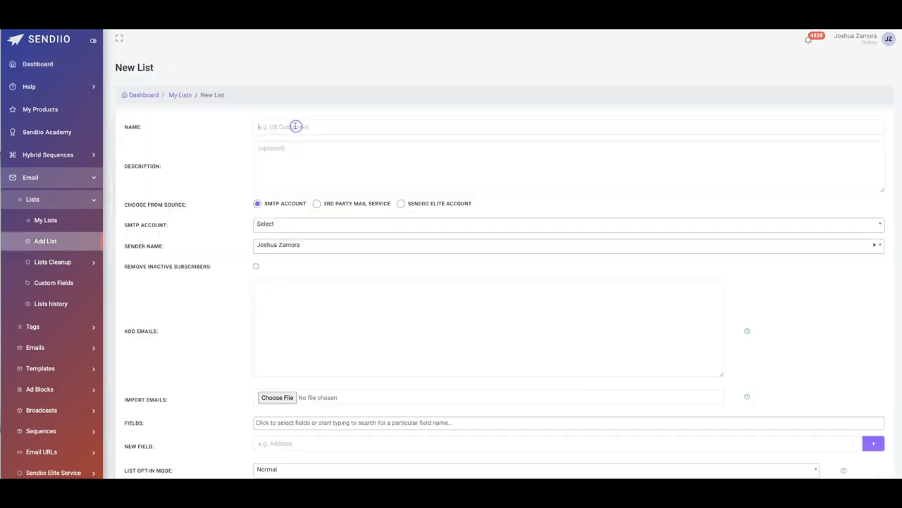
- Name the new list Name Demo and leave the optional description empty
click(285, 127)
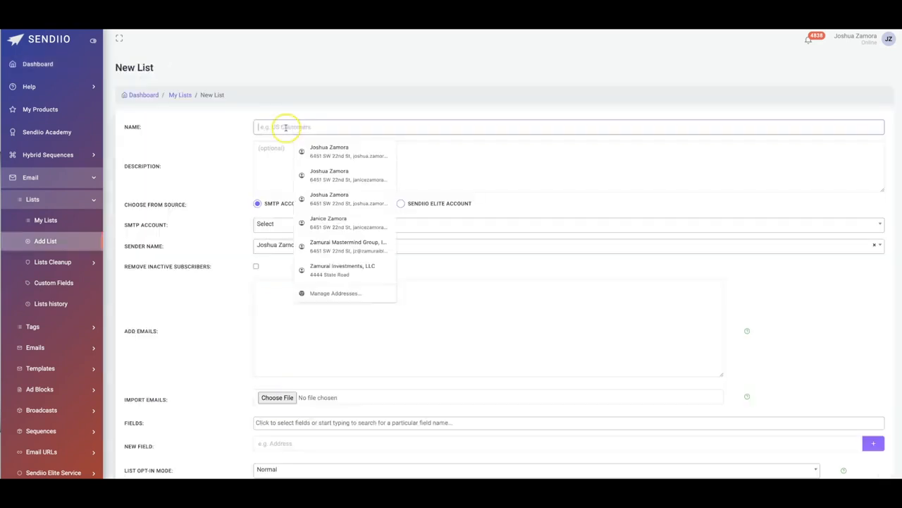
text(Name Demo)
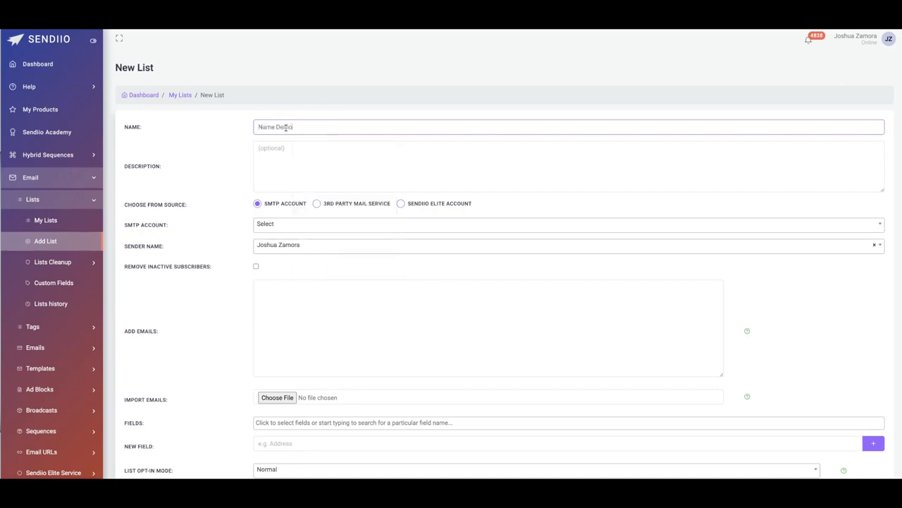
click(262, 151)
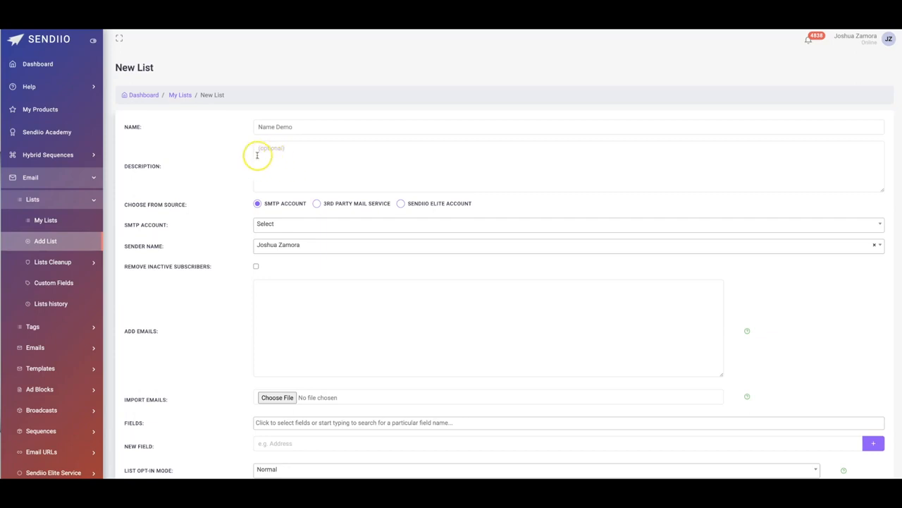
scroll(240, 155, down, 1)
click(281, 120)
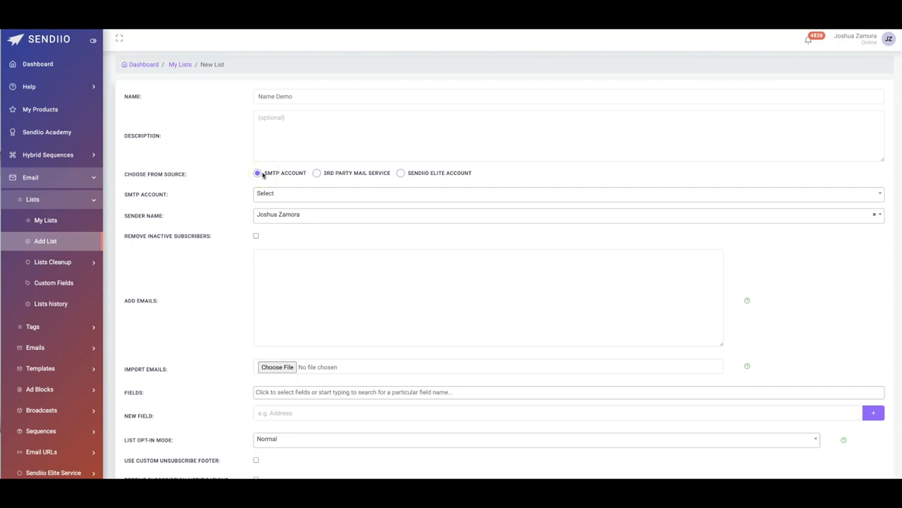
- Choose Sendiio Elite Account as the list's source and select the owner's Elite account
click(264, 175)
click(400, 174)
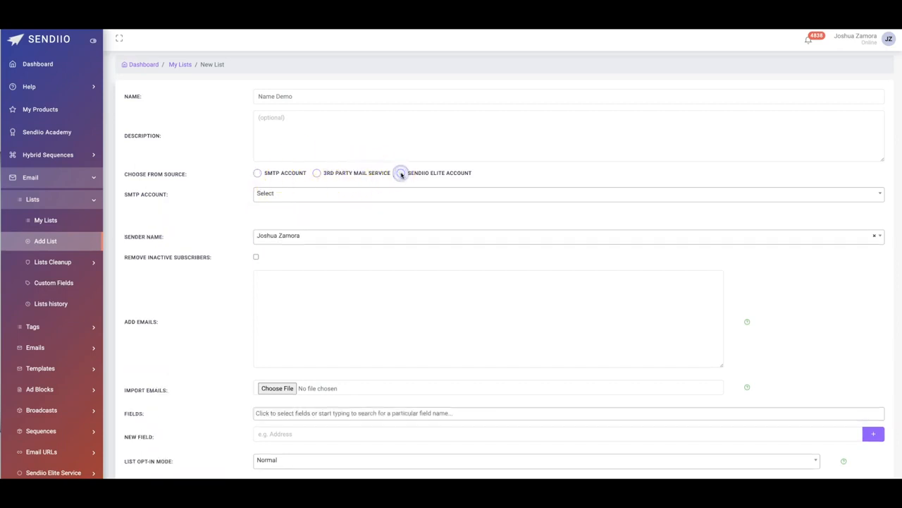
click(292, 194)
click(291, 268)
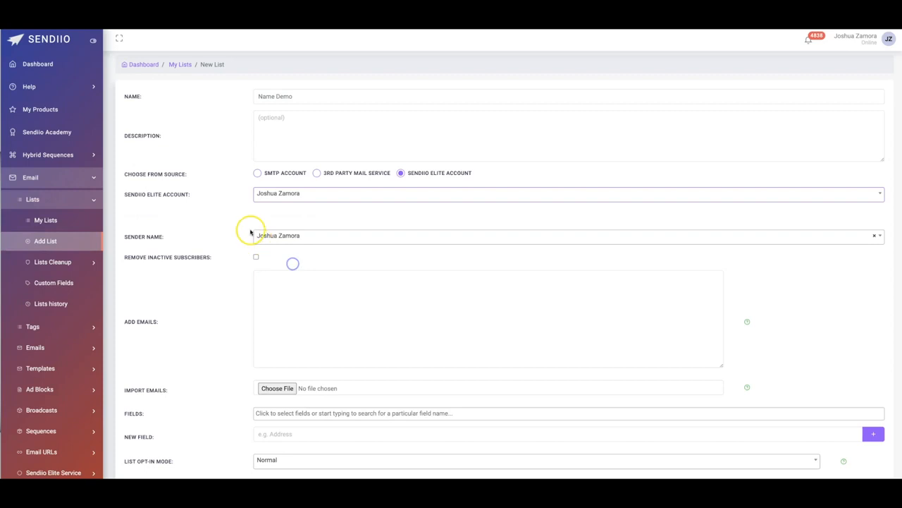
- Examine the sender details and the fields for adding emails manually or importing them from a file
scroll(240, 201, down, 1)
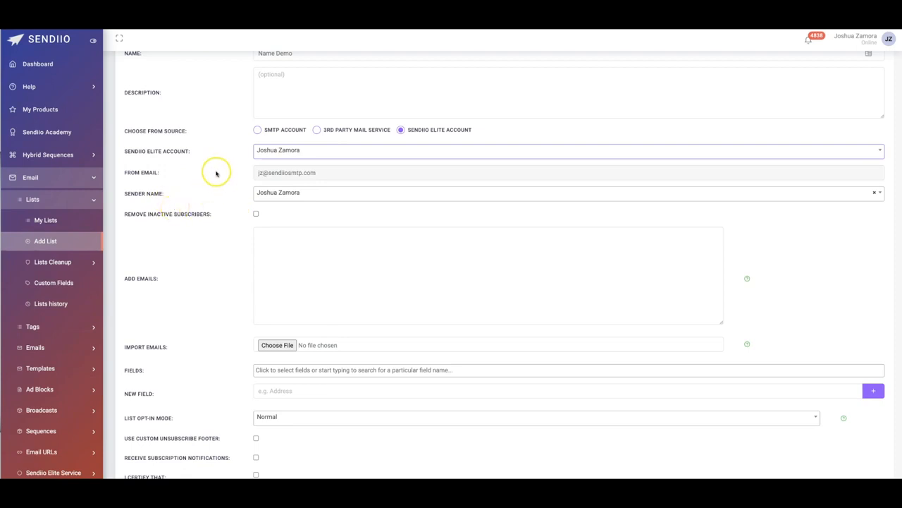
scroll(218, 174, down, 1)
click(321, 212)
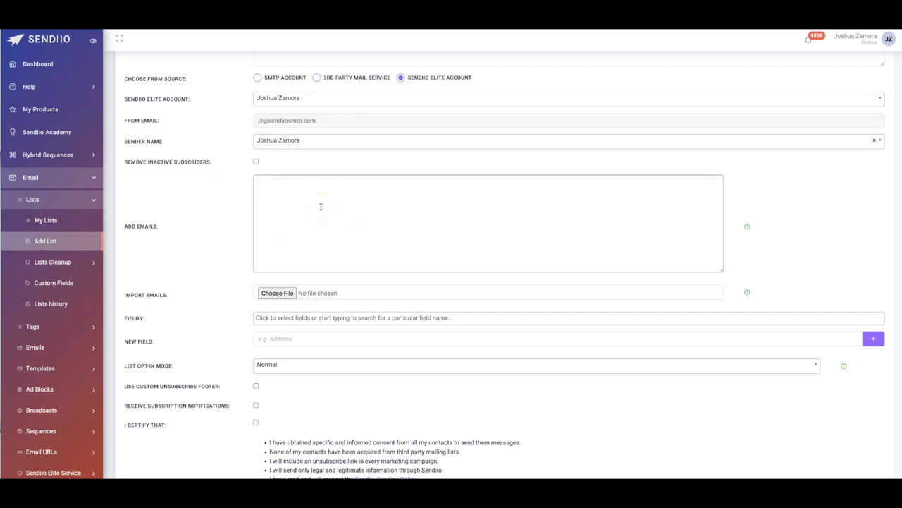
click(282, 292)
click(215, 294)
click(271, 292)
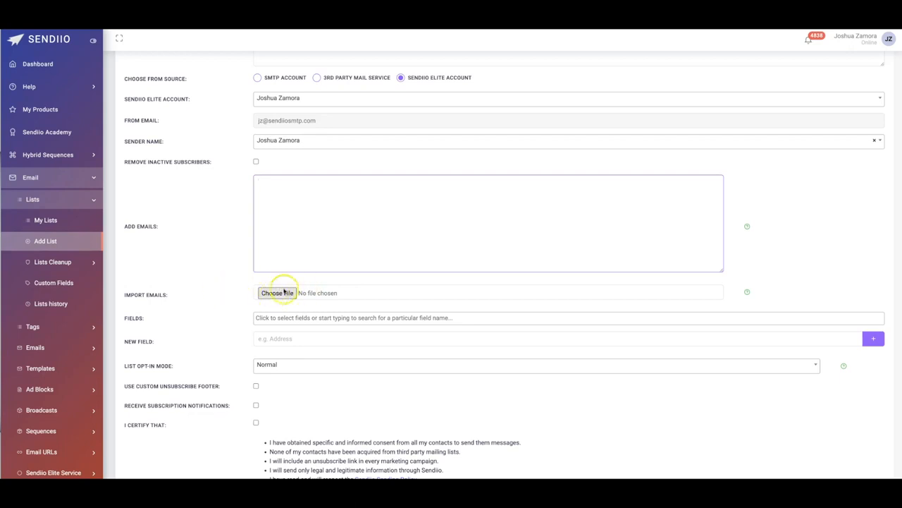
click(233, 263)
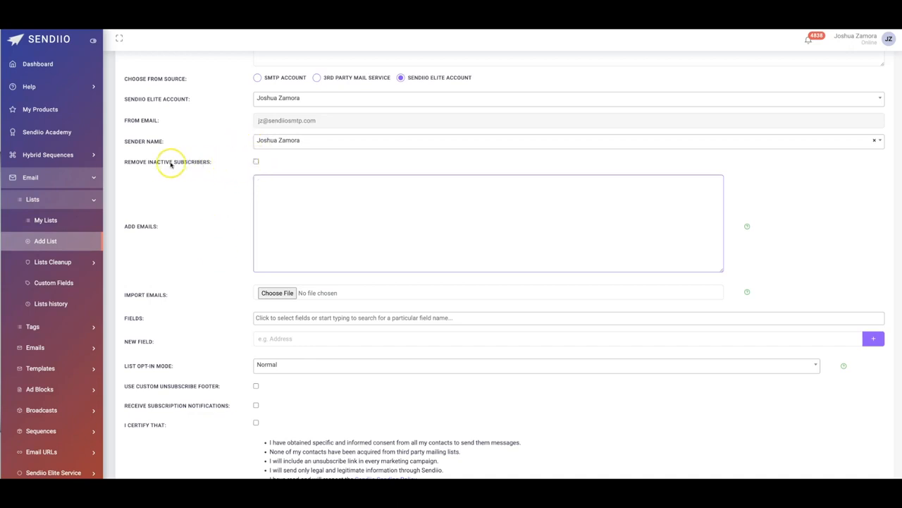
- Enable removal of inactive subscribers and consider subscribers inactive after 3 months
click(256, 161)
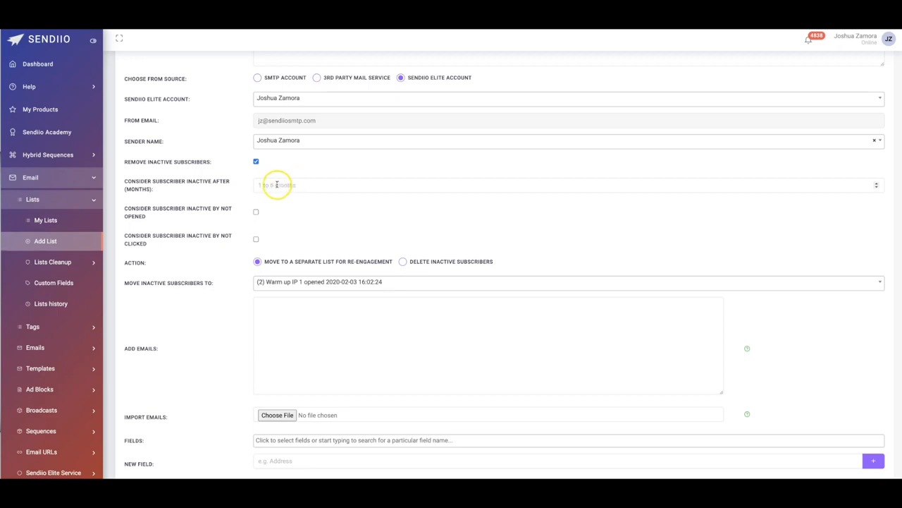
click(277, 184)
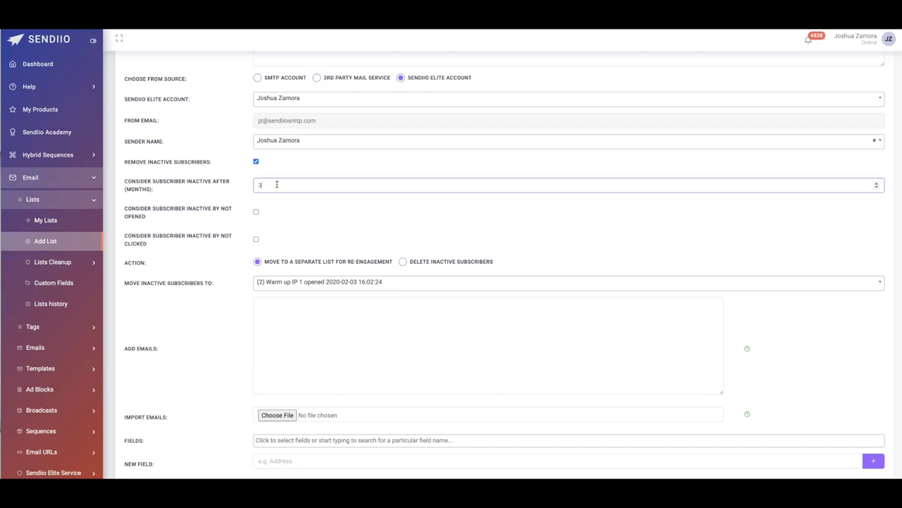
click(285, 185)
- Try the not-opened inactivity criterion with a count of 30 and the not-clicked criterion, and clear both again
click(255, 212)
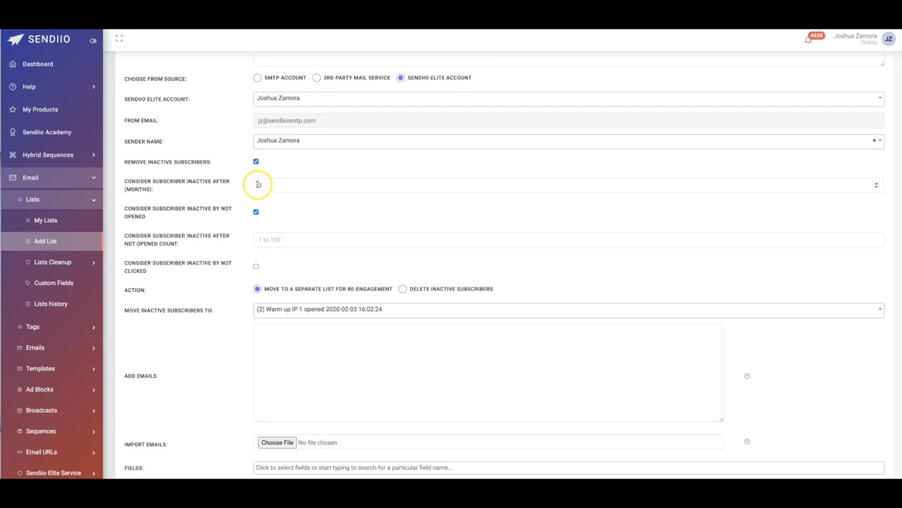
click(278, 238)
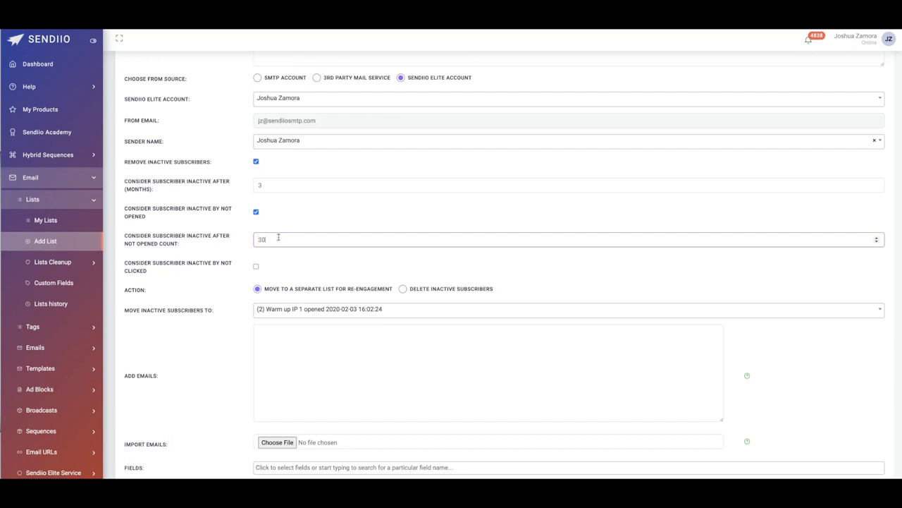
double_click(272, 239)
key(BackSpace)
click(277, 224)
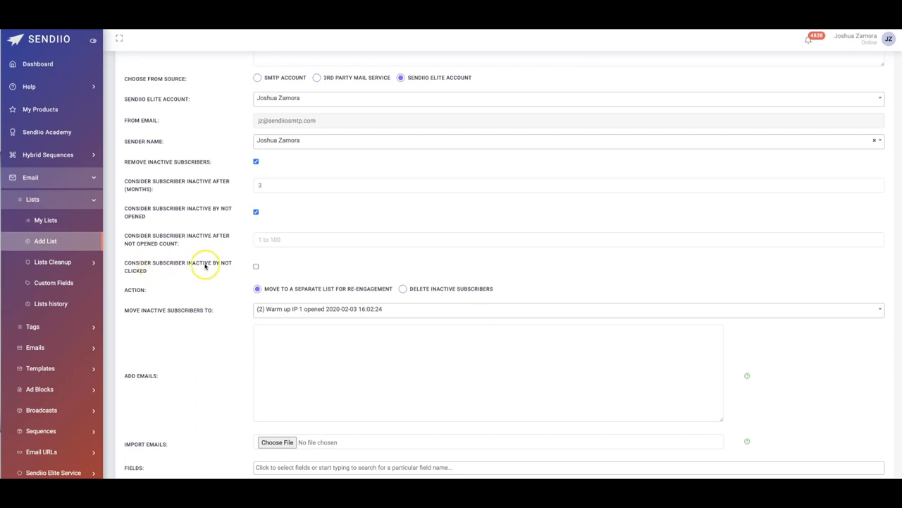
click(256, 267)
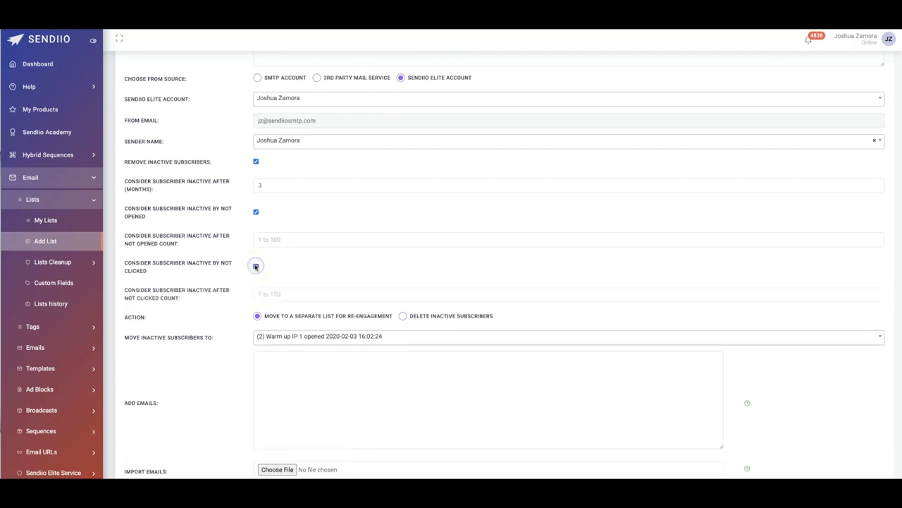
click(255, 211)
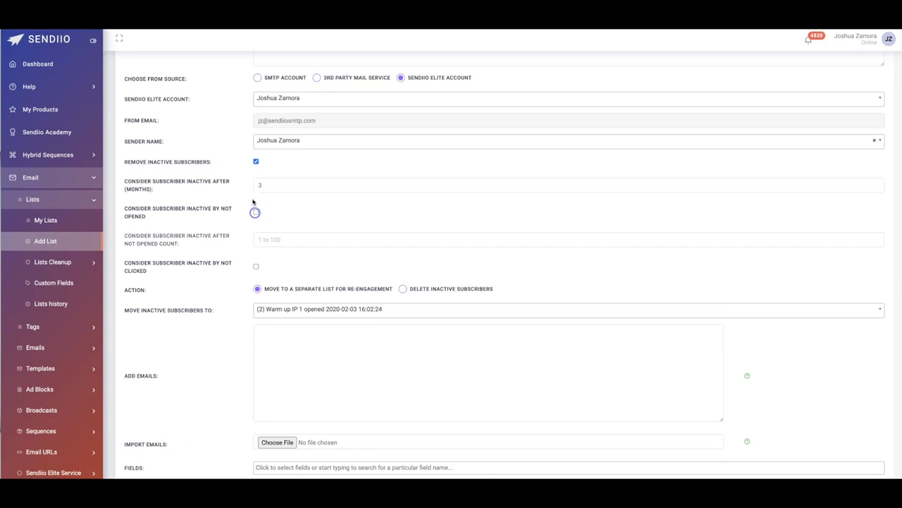
- Review the actions for inactive subscribers and turn off their removal
scroll(211, 214, down, 1)
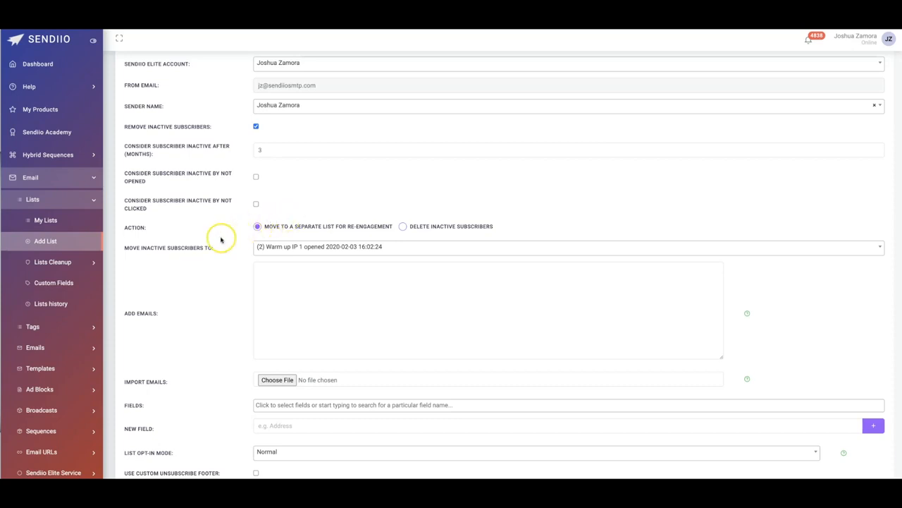
scroll(220, 240, down, 2)
scroll(220, 241, down, 1)
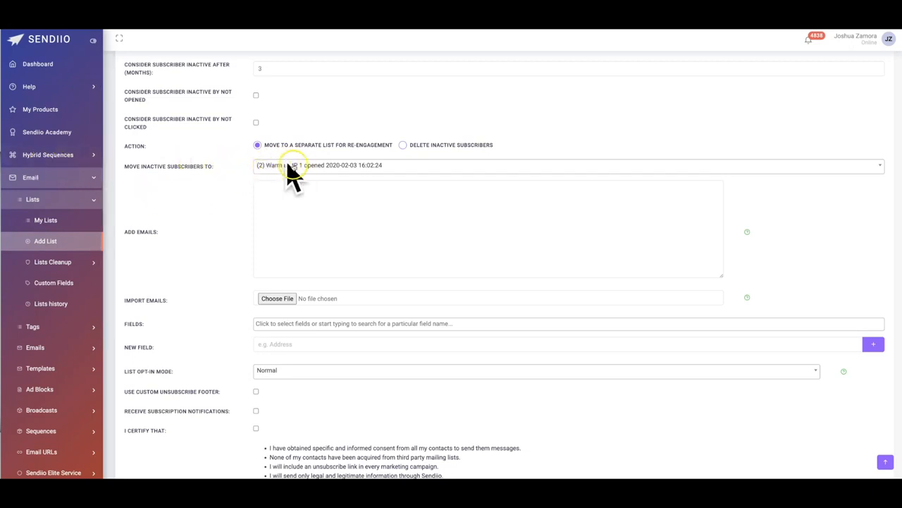
scroll(218, 194, down, 2)
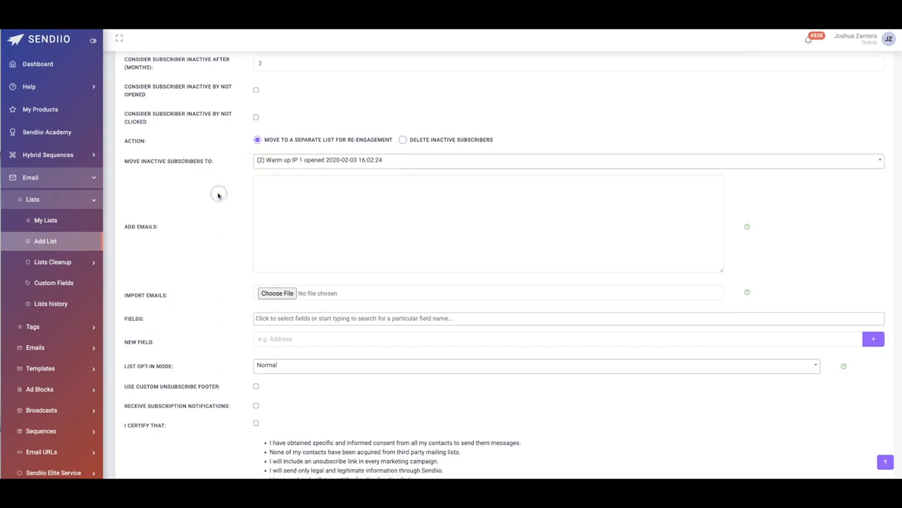
scroll(232, 201, up, 5)
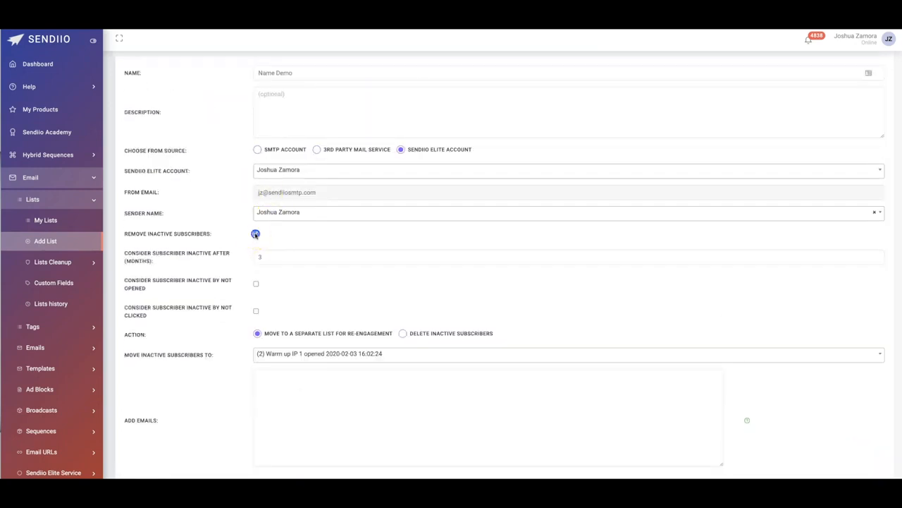
click(256, 233)
- Set the list opt-in mode to Double
scroll(237, 249, down, 4)
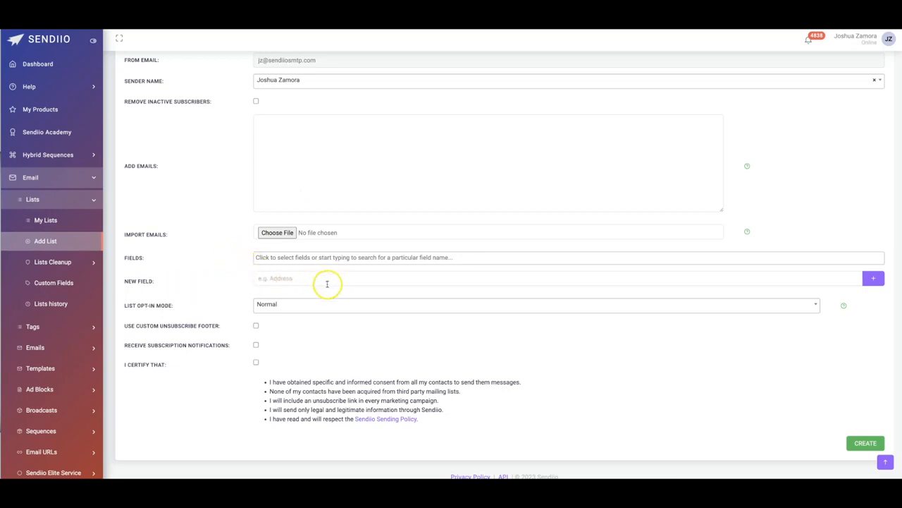
click(271, 304)
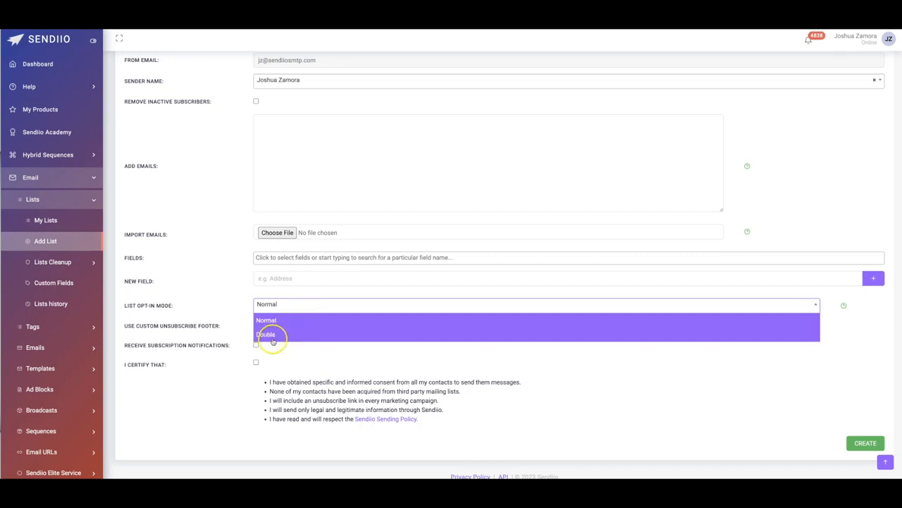
click(228, 302)
click(271, 304)
click(280, 332)
- Apply double opt-in to Form Subscriptions and Manual Import, and enable the custom confirmation template
scroll(215, 288, down, 1)
scroll(214, 289, down, 1)
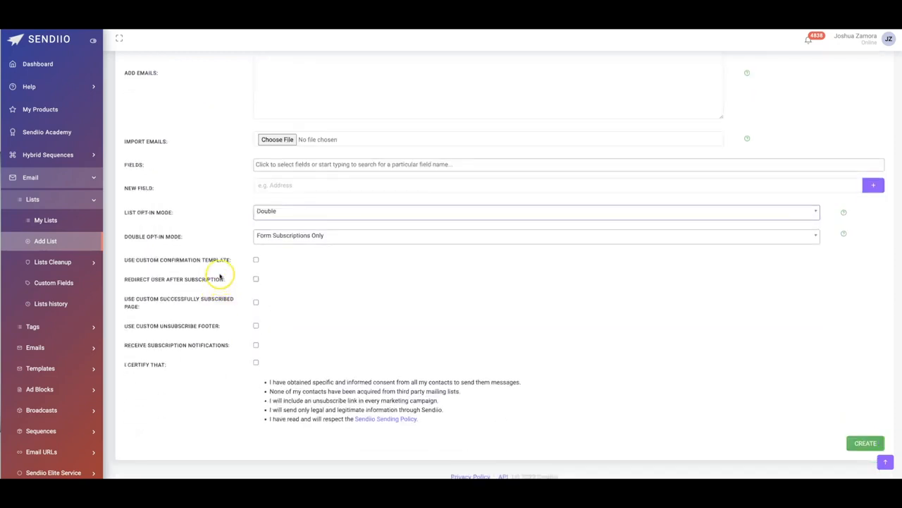
click(293, 235)
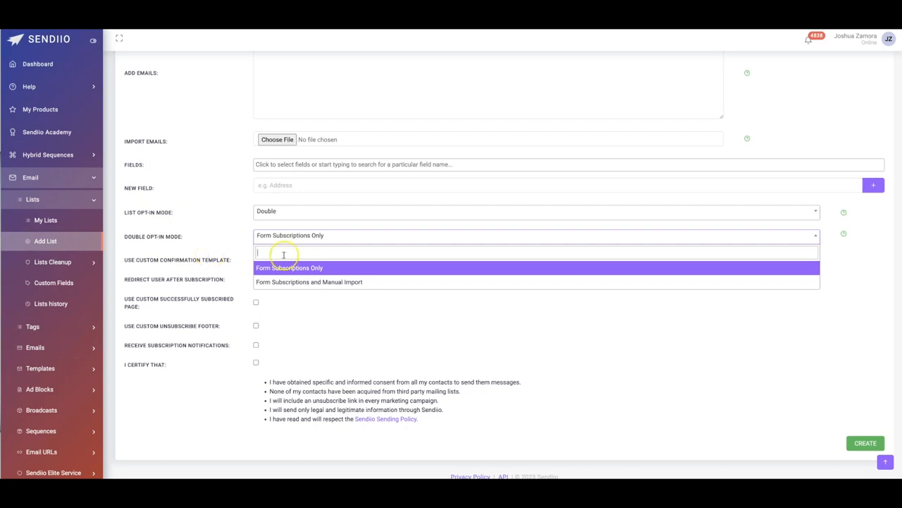
click(321, 283)
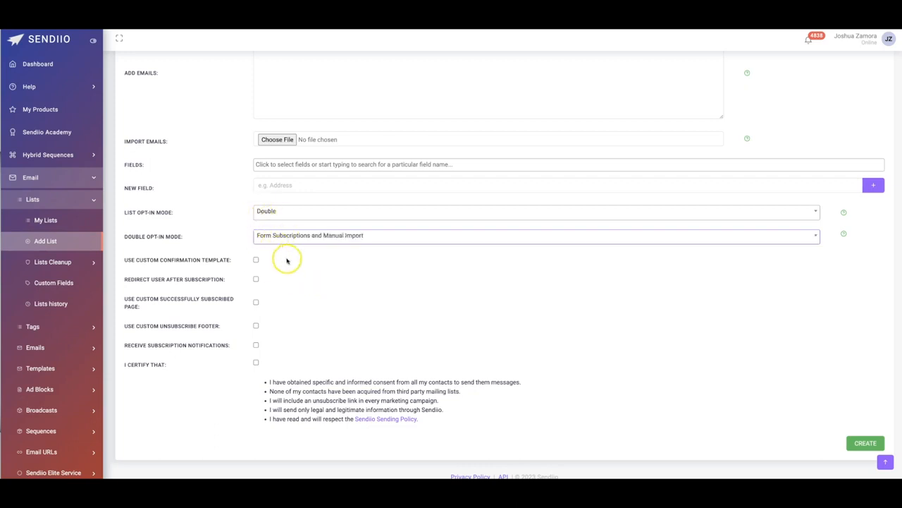
click(256, 260)
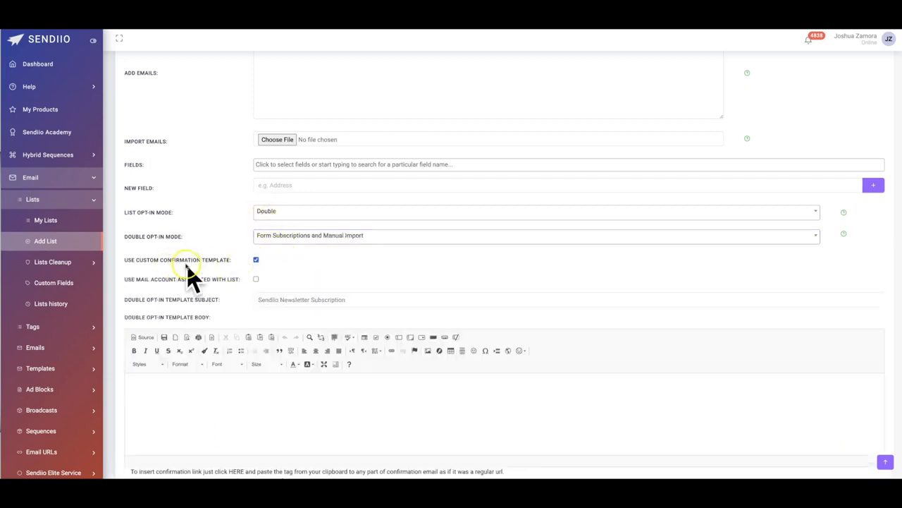
- Accept the contact consent certification and enable a custom unsubscribe footer using Main Unsub
scroll(190, 271, down, 1)
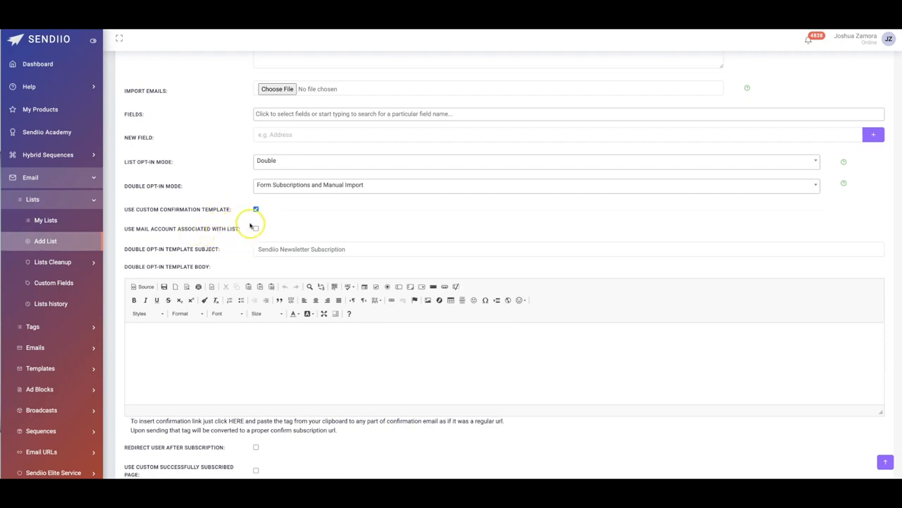
scroll(246, 237, down, 3)
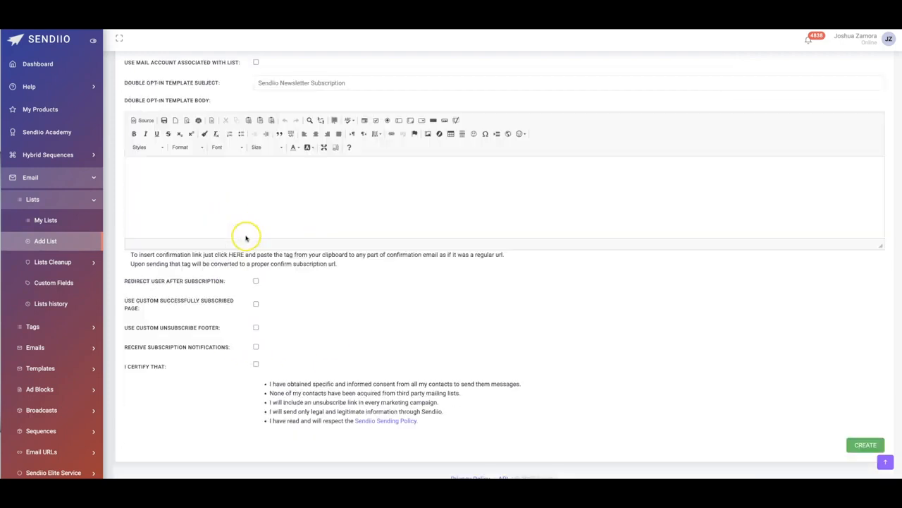
click(256, 363)
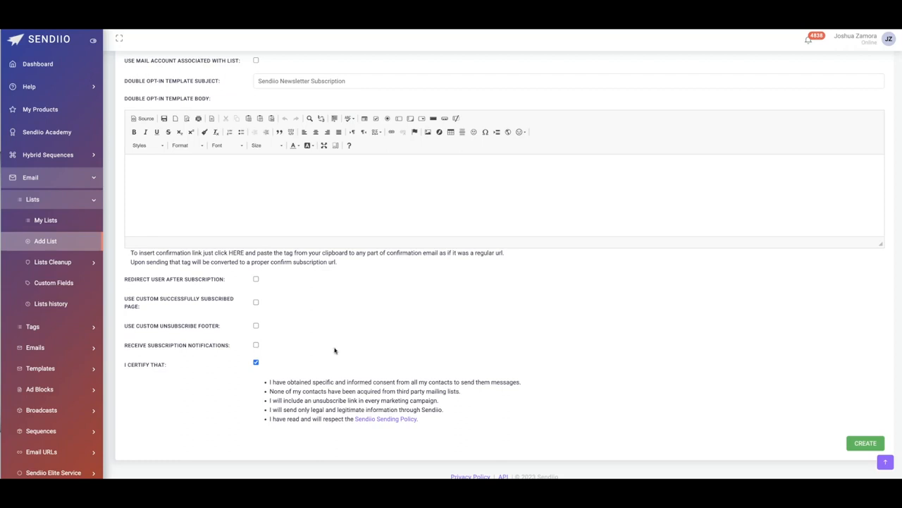
click(255, 326)
click(271, 345)
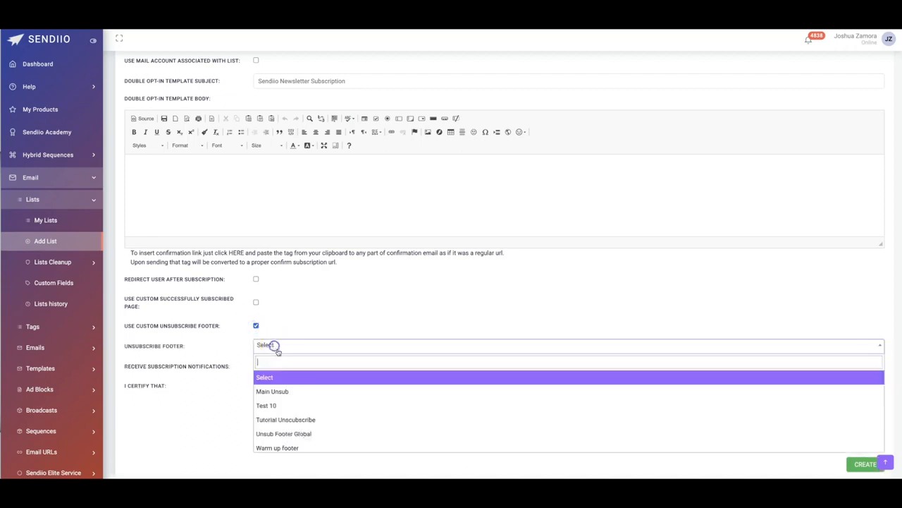
click(282, 391)
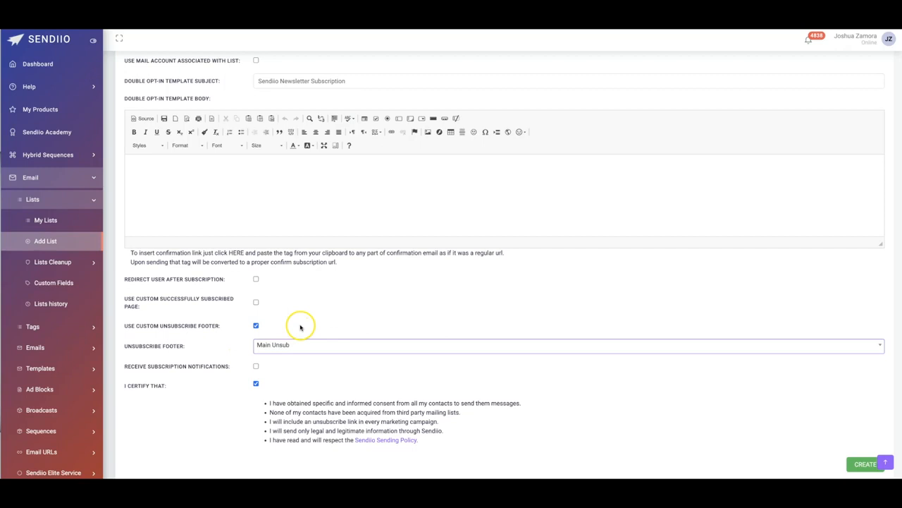
- Create the new email list with the configured double opt-in and unsubscribe footer settings
scroll(352, 339, down, 1)
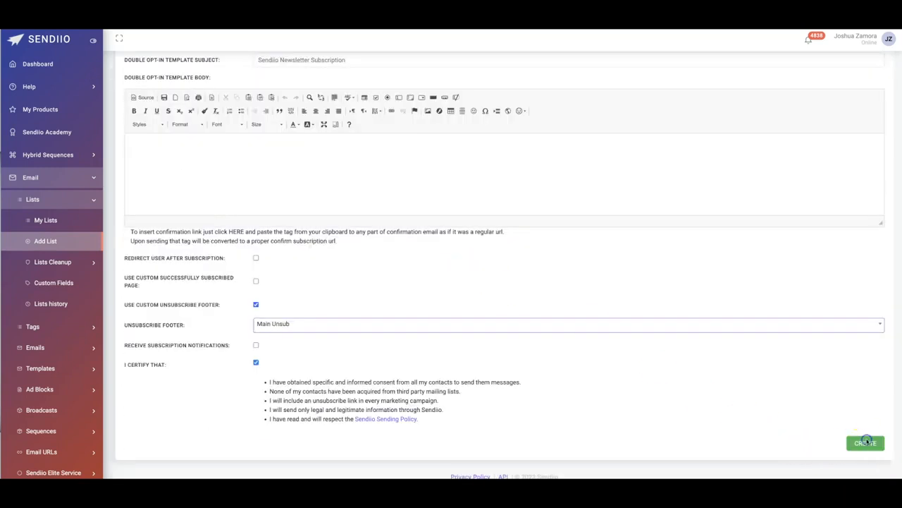
click(864, 443)
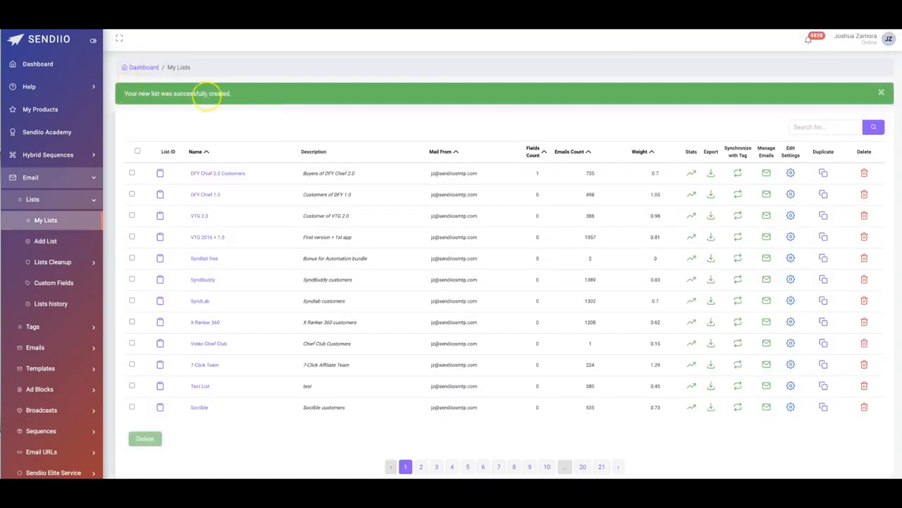
- Start a new email broadcast from the last saved draft
click(60, 414)
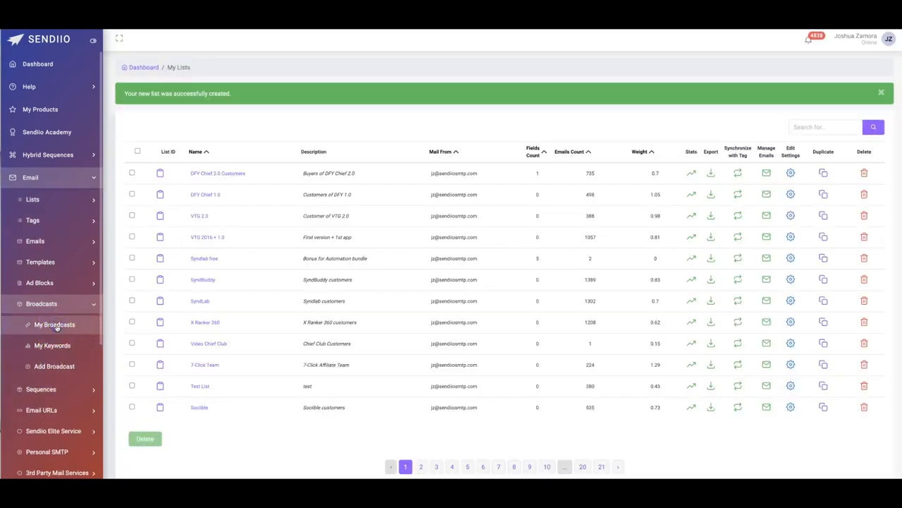
click(54, 367)
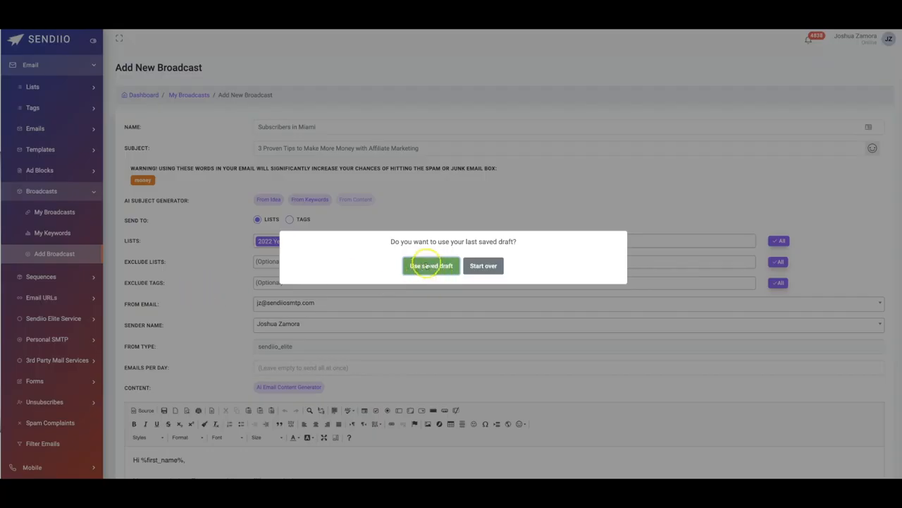
click(430, 265)
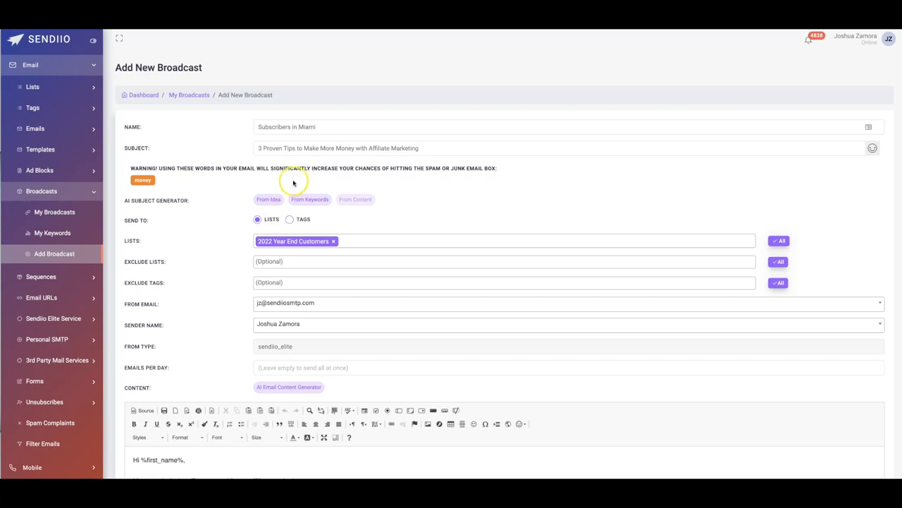
- Change "Money" to "M0ney" in the broadcast subject and add the Live Demo list to the recipients
click(343, 149)
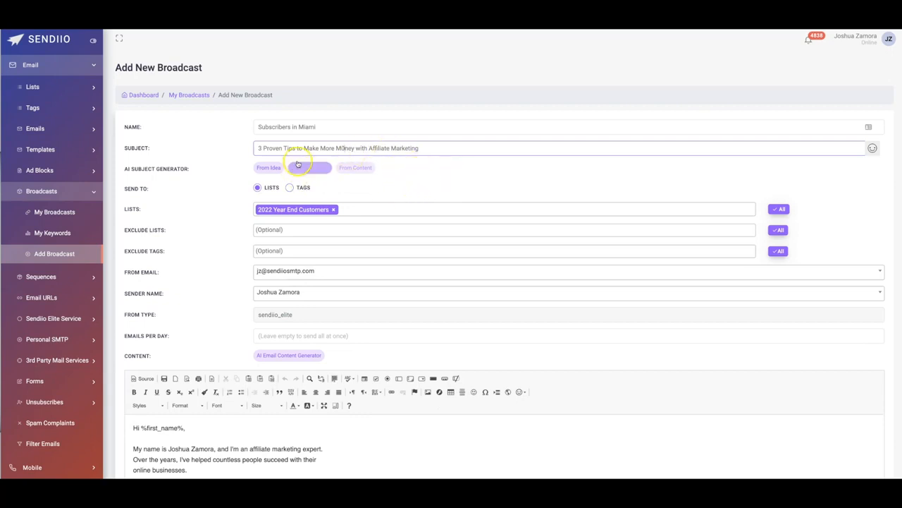
click(362, 210)
text(live)
click(392, 222)
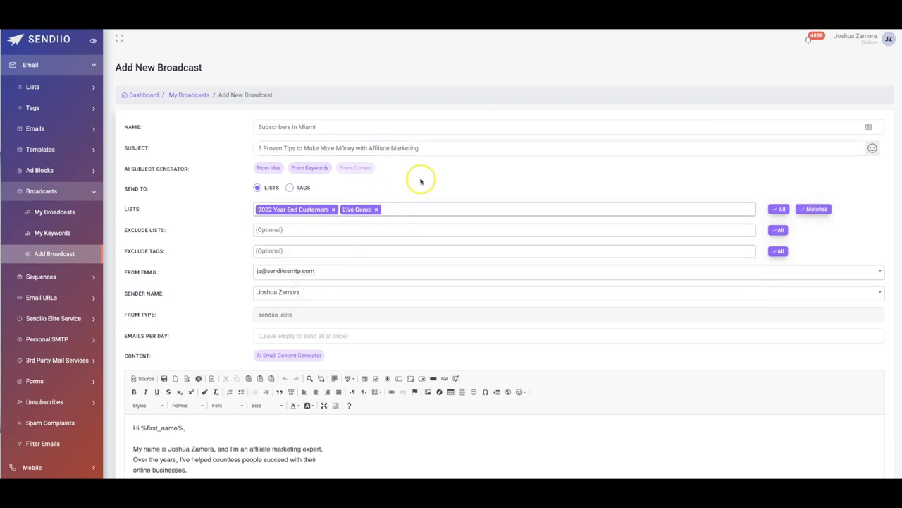
- Review the broadcast's exclusion, sender, daily limit and content settings and the available ad blocks
scroll(204, 220, down, 1)
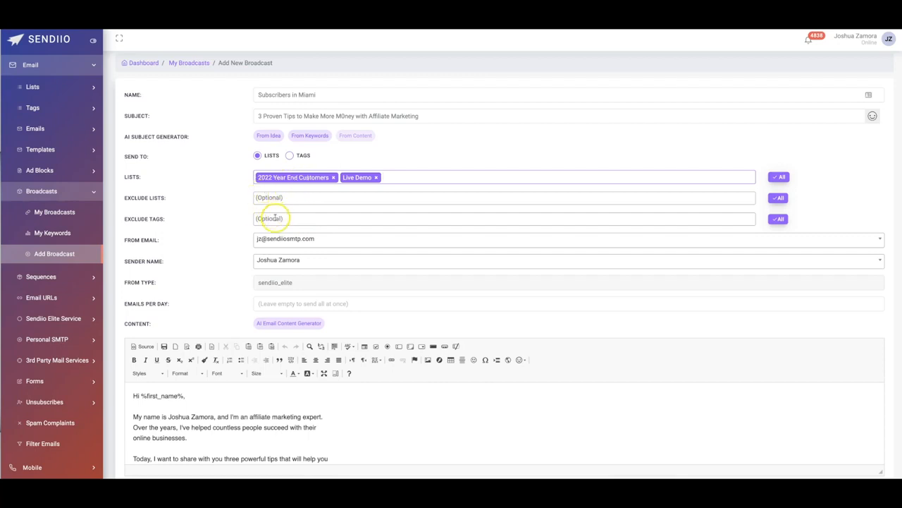
click(232, 215)
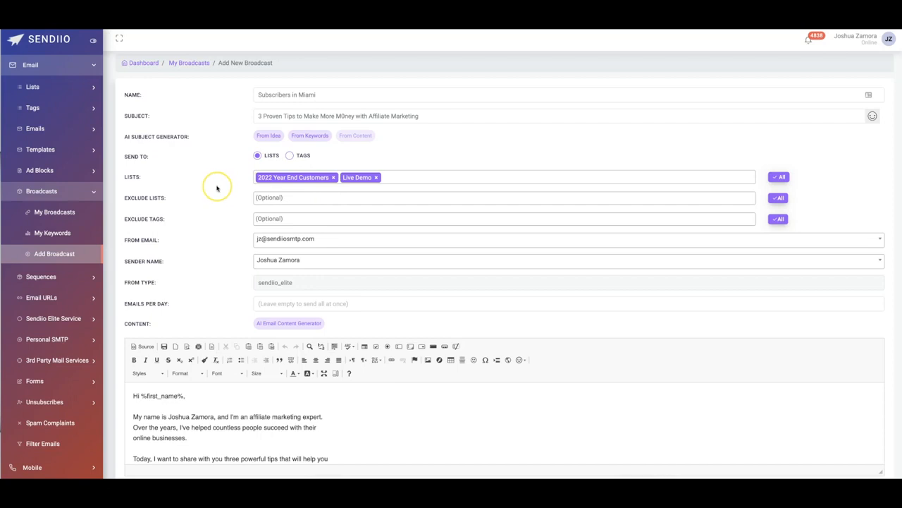
scroll(329, 220, down, 2)
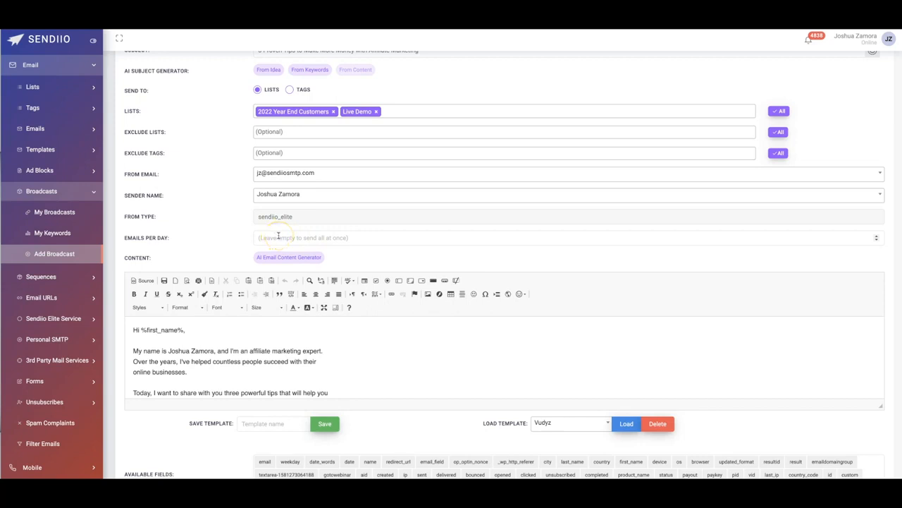
scroll(226, 226, down, 5)
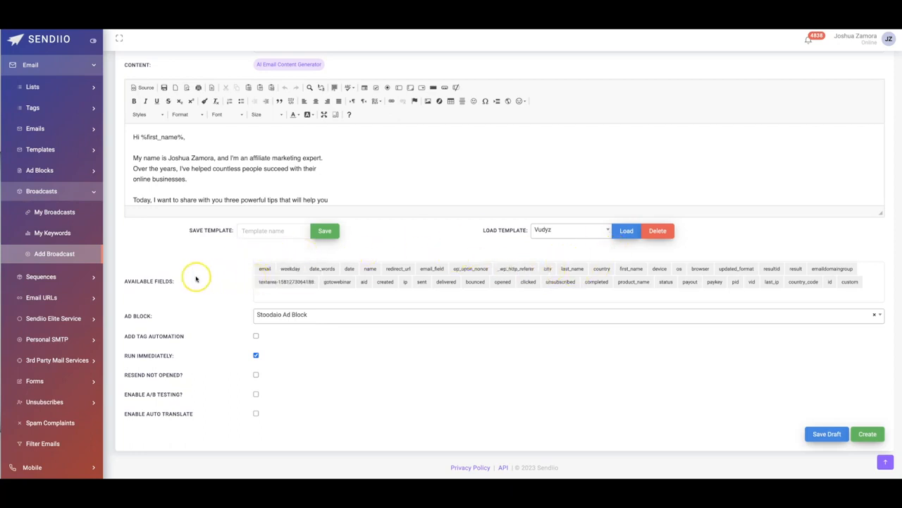
click(302, 318)
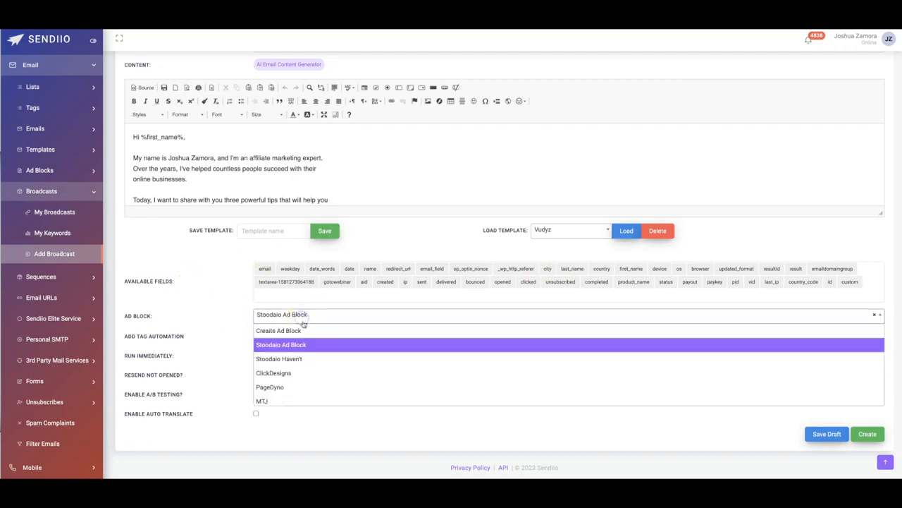
click(227, 296)
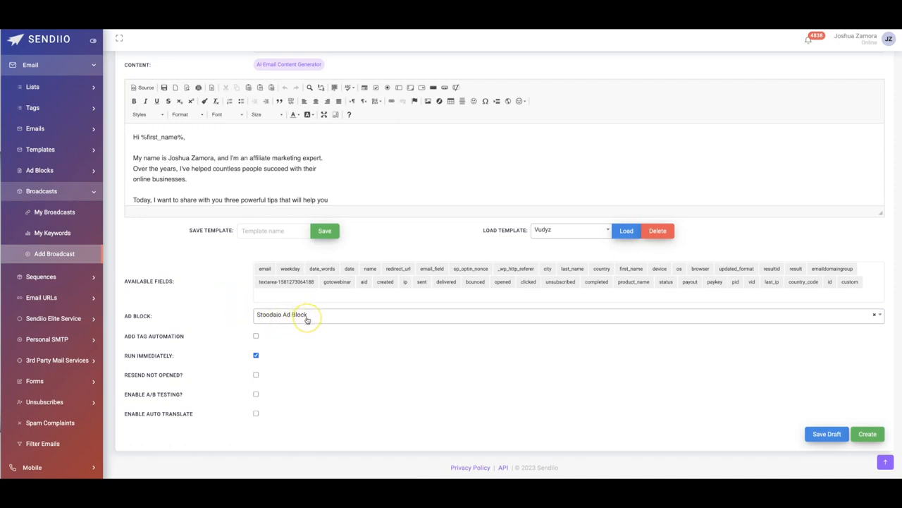
- Enable tag automation and resending to subscribers who have not opened the broadcast
click(255, 335)
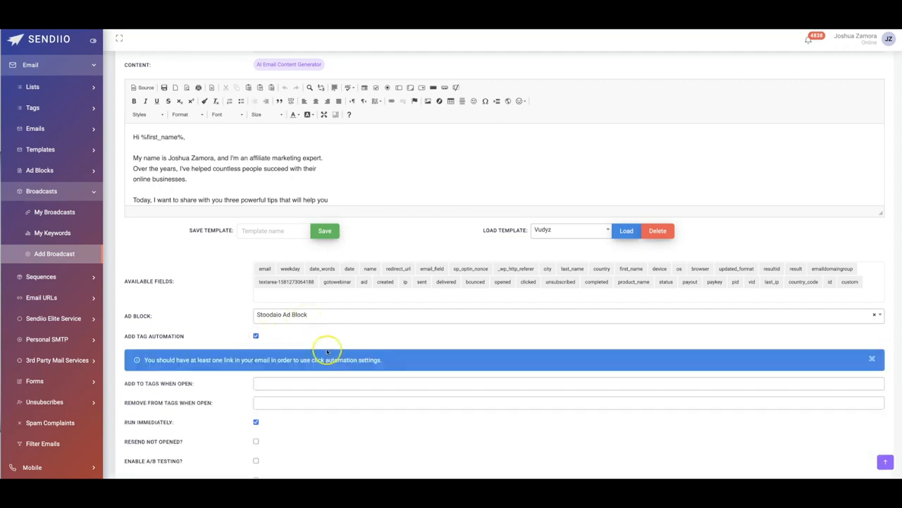
scroll(321, 347, down, 2)
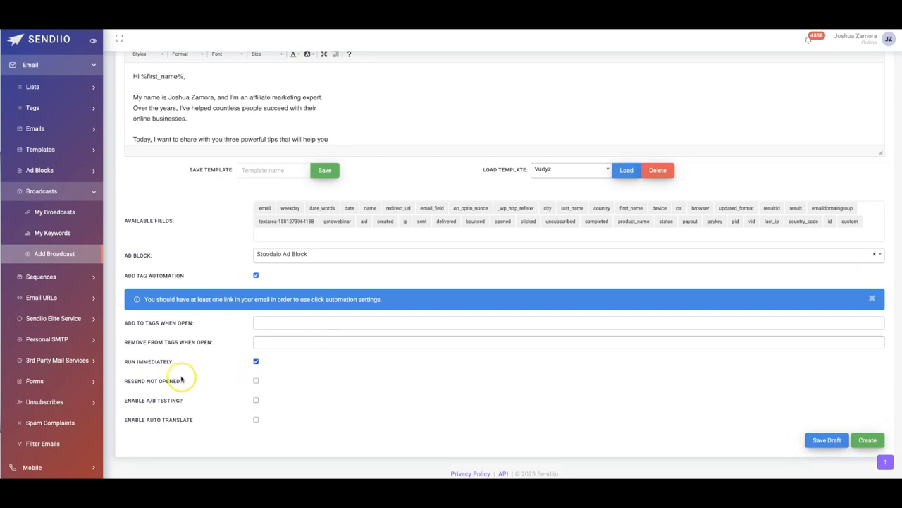
click(257, 381)
scroll(275, 366, down, 2)
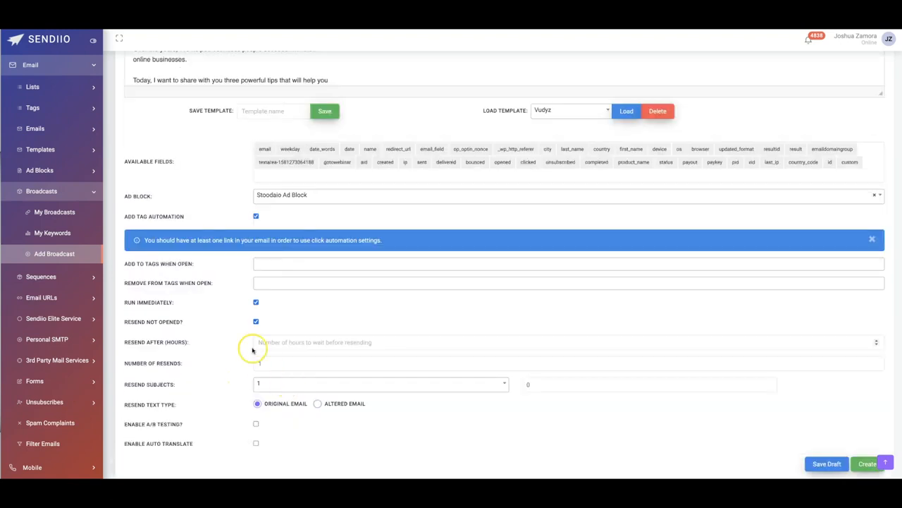
scroll(318, 359, down, 1)
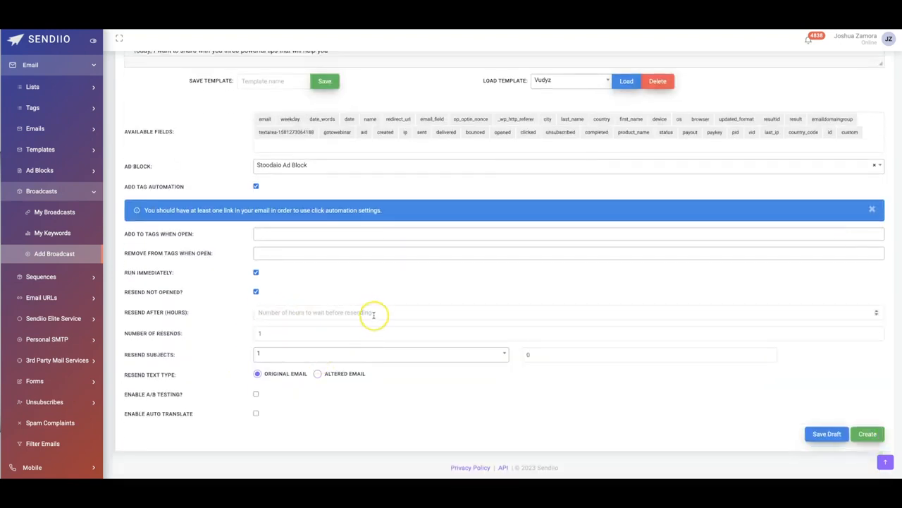
- Enable auto translate for the broadcast and look through the available translation languages
scroll(377, 311, up, 6)
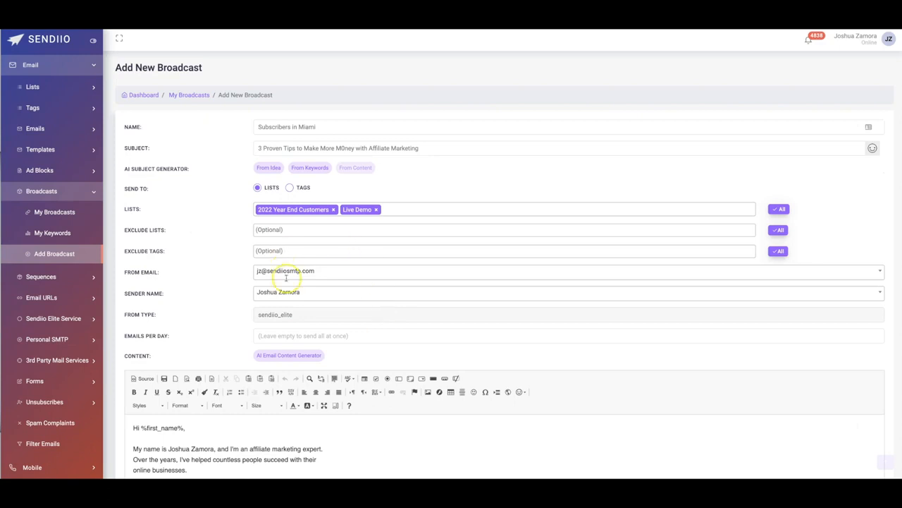
scroll(323, 233, down, 8)
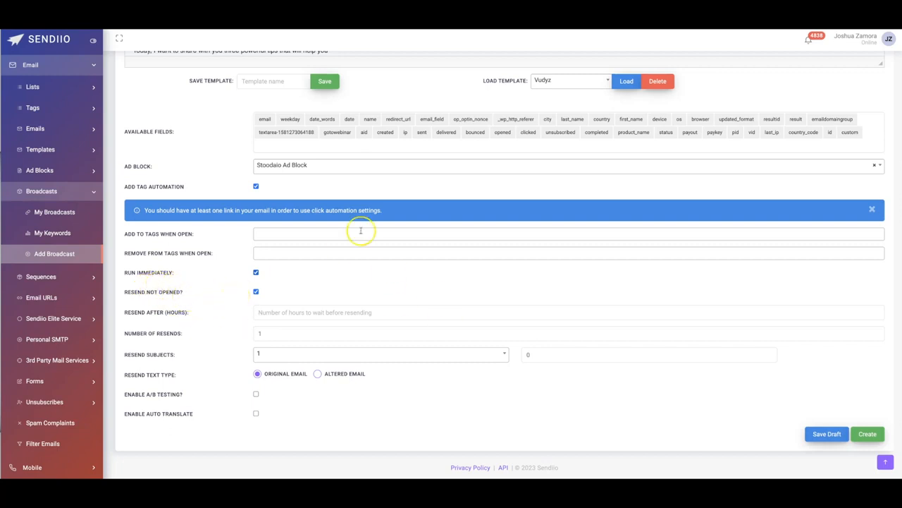
scroll(383, 254, up, 4)
scroll(382, 221, up, 1)
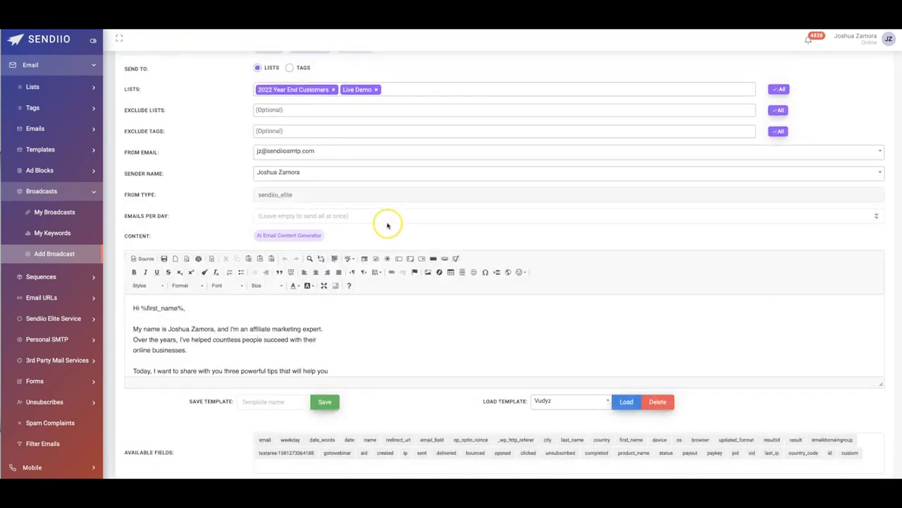
scroll(382, 221, down, 5)
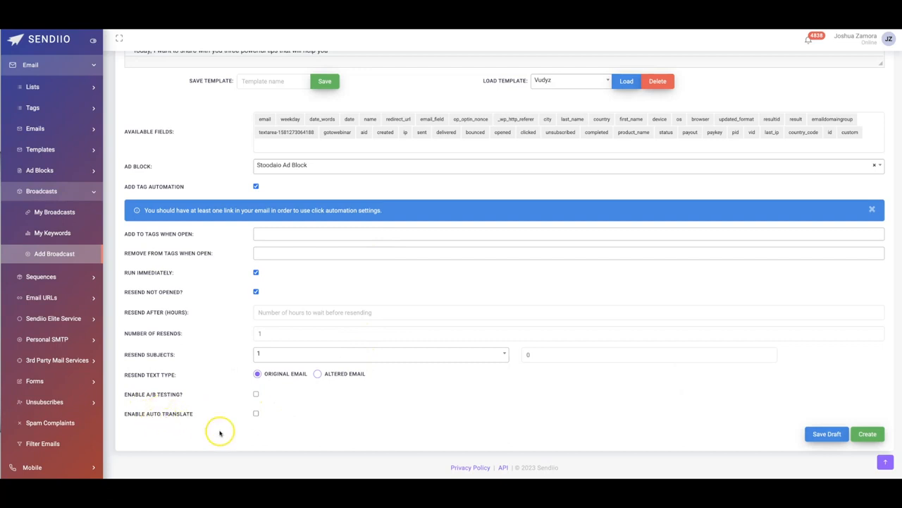
click(256, 413)
scroll(292, 407, down, 1)
click(296, 413)
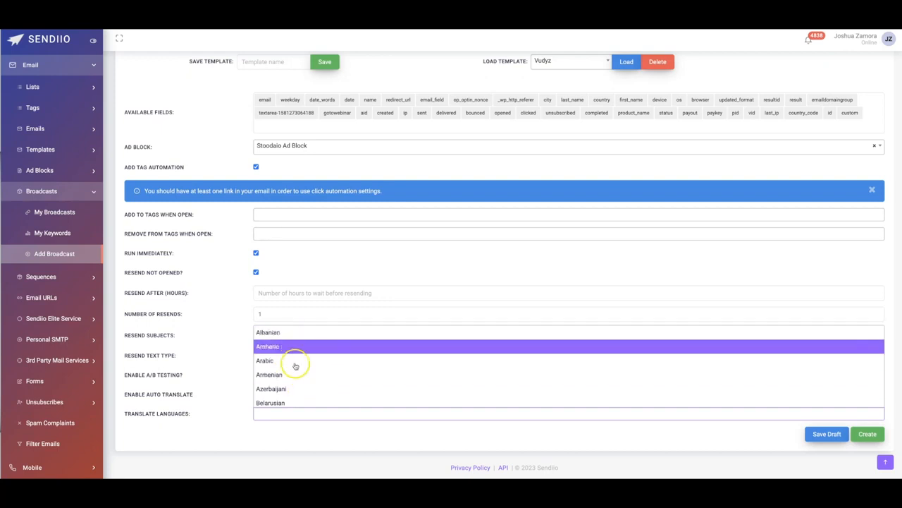
click(239, 358)
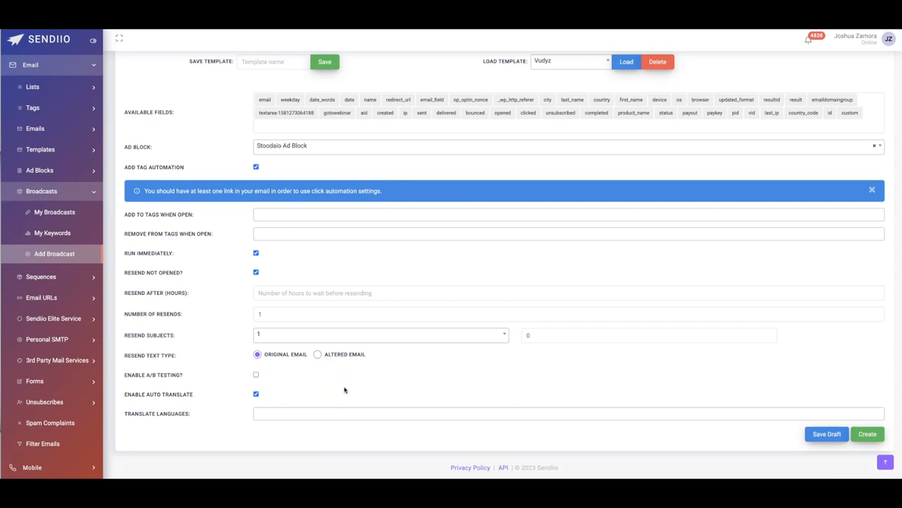
- Turn off Run Immediately for the broadcast and review its timezone and start time settings
scroll(353, 388, up, 1)
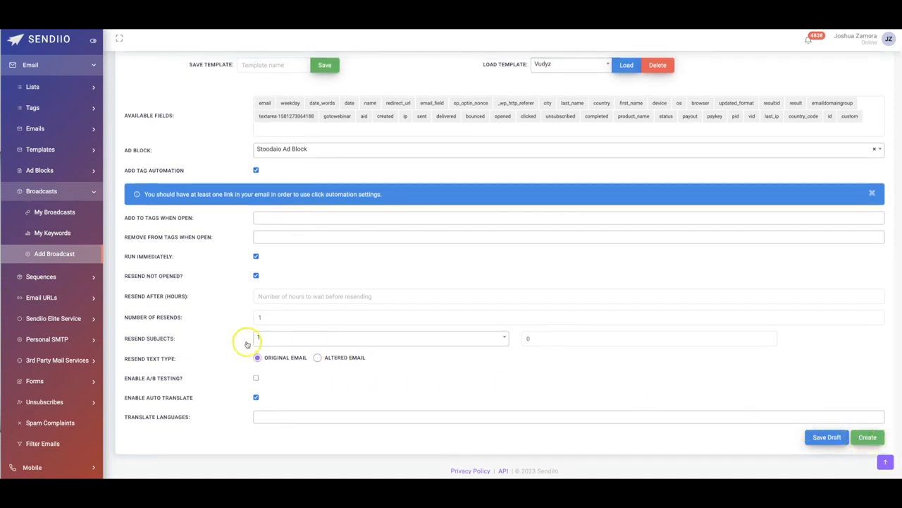
click(256, 257)
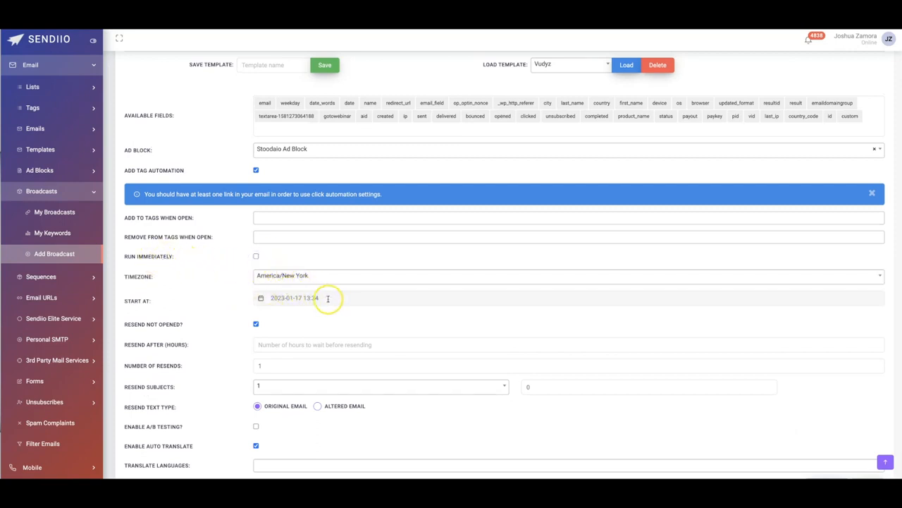
scroll(811, 373, down, 2)
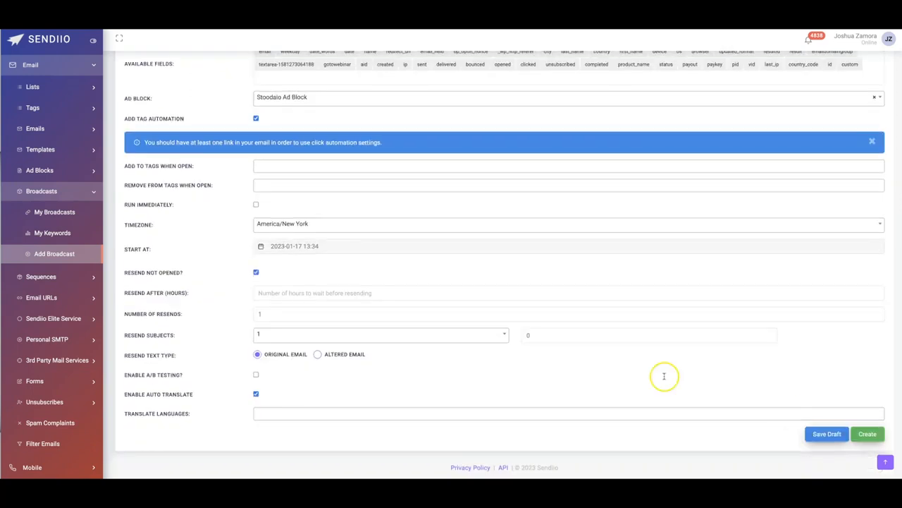
scroll(339, 325, up, 3)
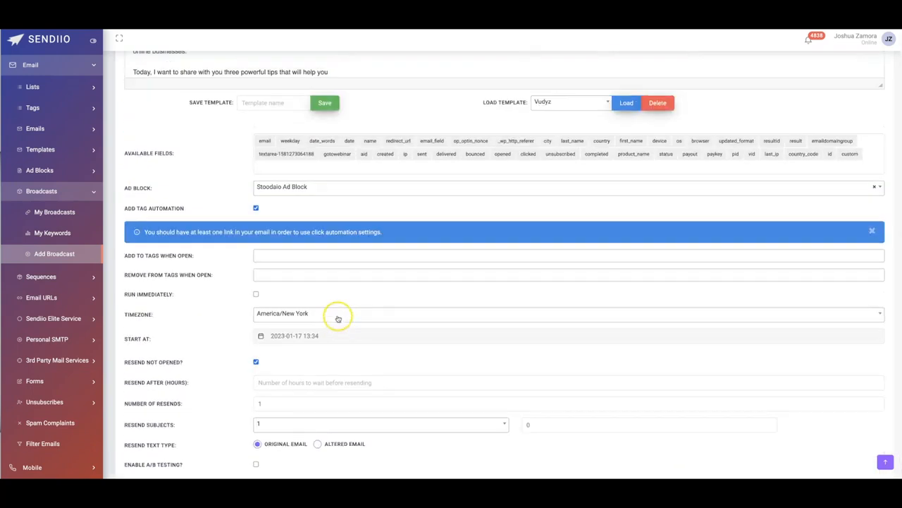
scroll(274, 320, up, 1)
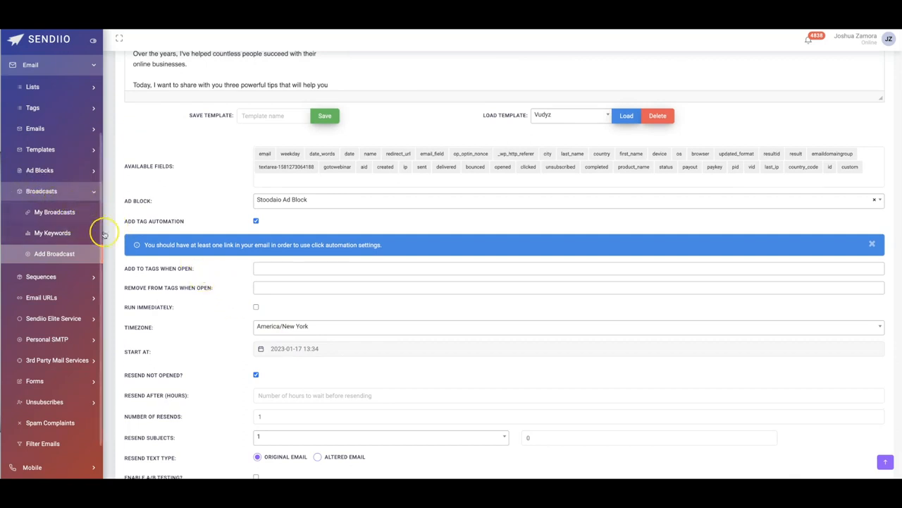
- Examine the Mobile marketing features, including the options for lists and SMS replies
scroll(57, 343, down, 1)
scroll(56, 344, down, 1)
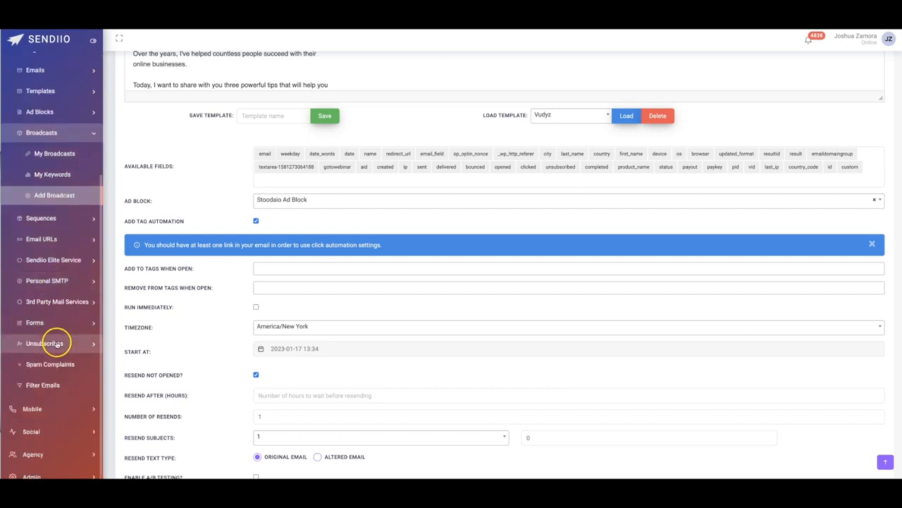
click(49, 410)
scroll(45, 409, down, 4)
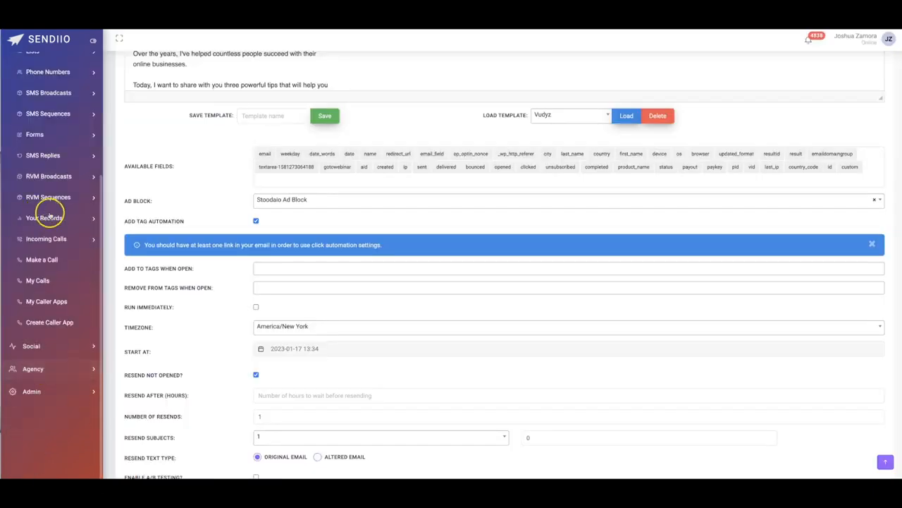
scroll(55, 151, up, 4)
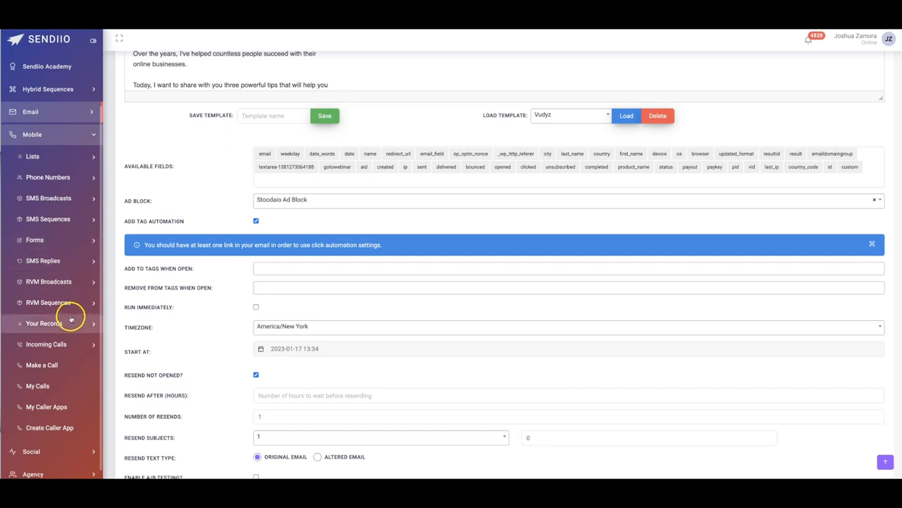
click(39, 158)
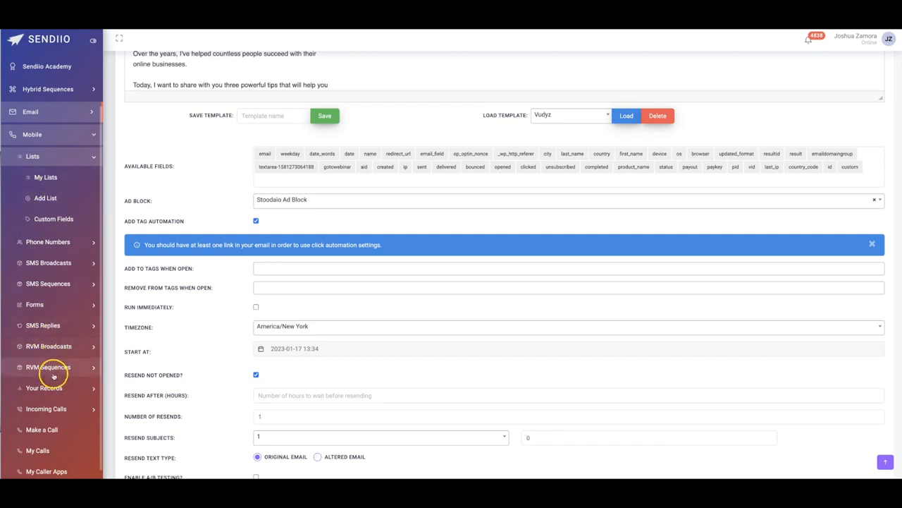
scroll(41, 301, down, 1)
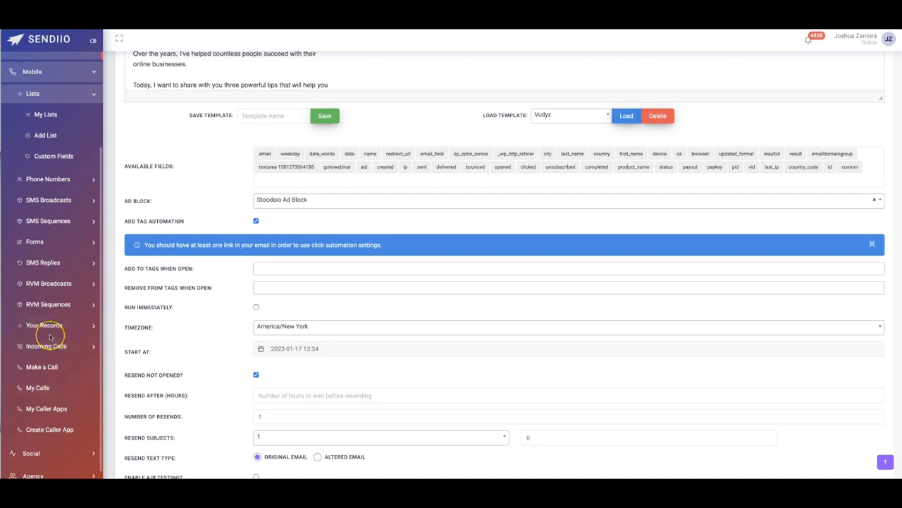
scroll(50, 335, up, 2)
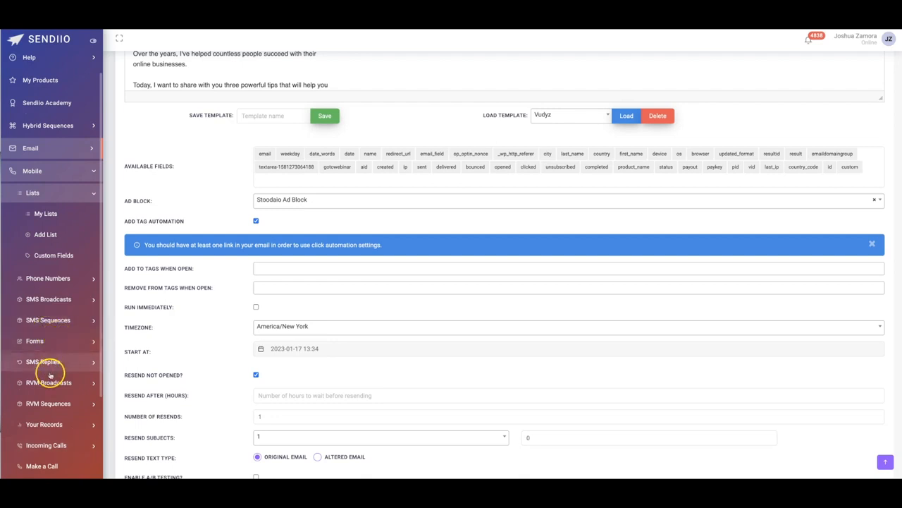
click(45, 362)
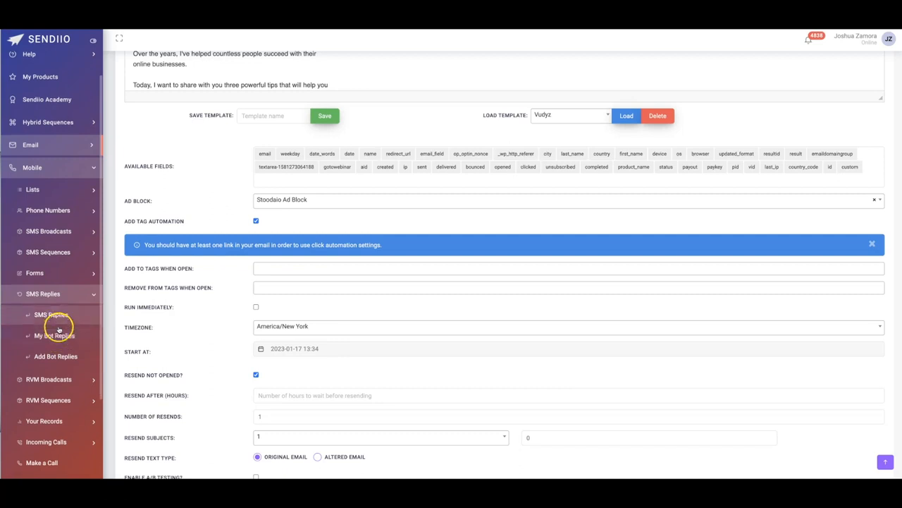
scroll(56, 352, down, 2)
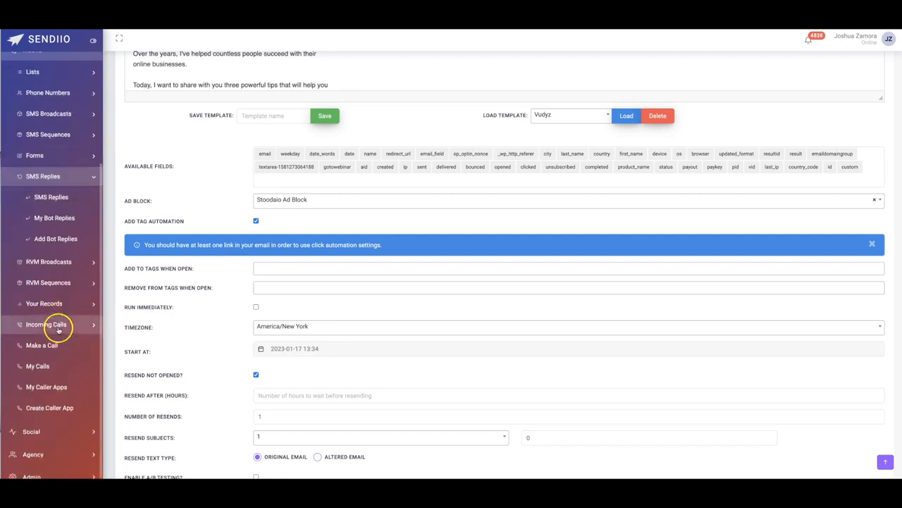
- View the Social channels and the Agency options for subusers and groups
click(39, 436)
scroll(73, 240, up, 2)
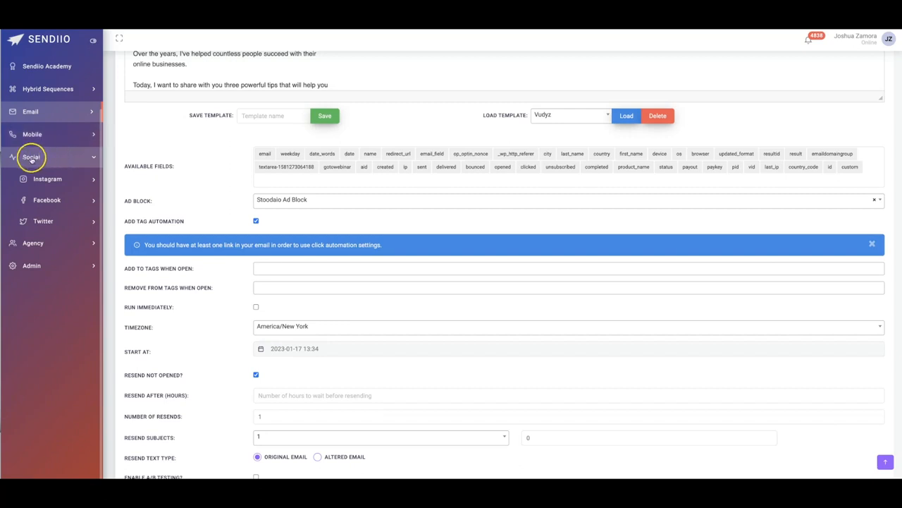
click(48, 244)
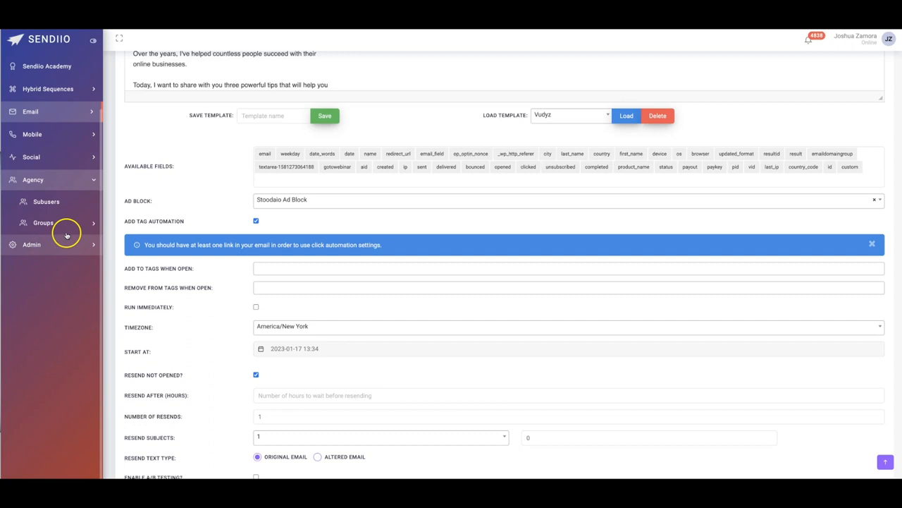